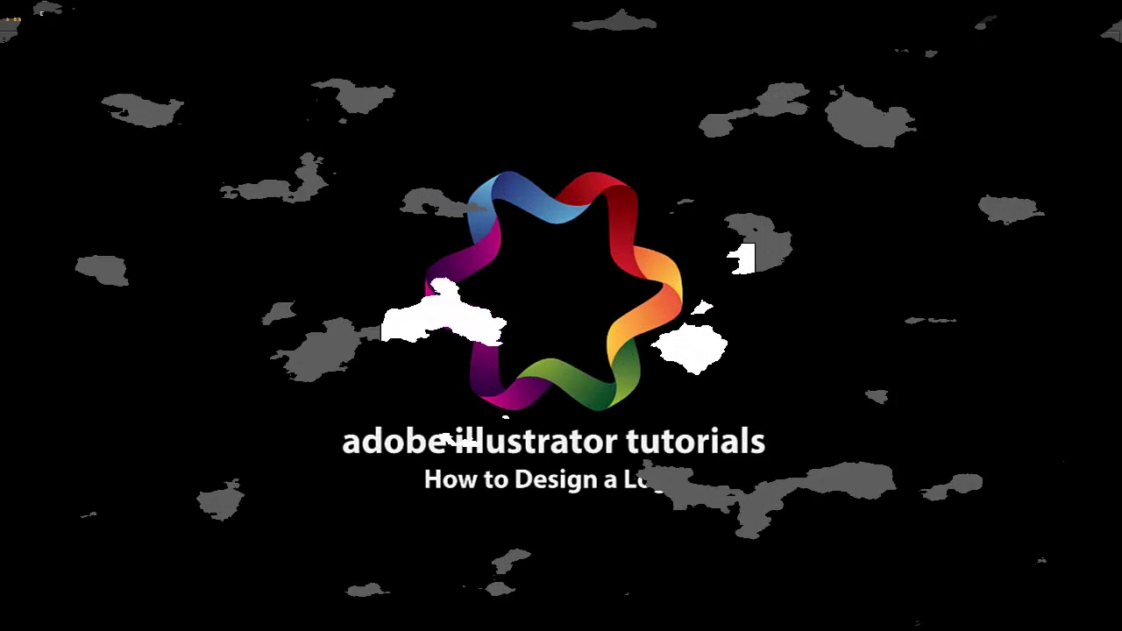
# Zoom to 100% and draw a smaller circle inside the existing peach circle.
pyautogui.hotkey('ctrl', '+')
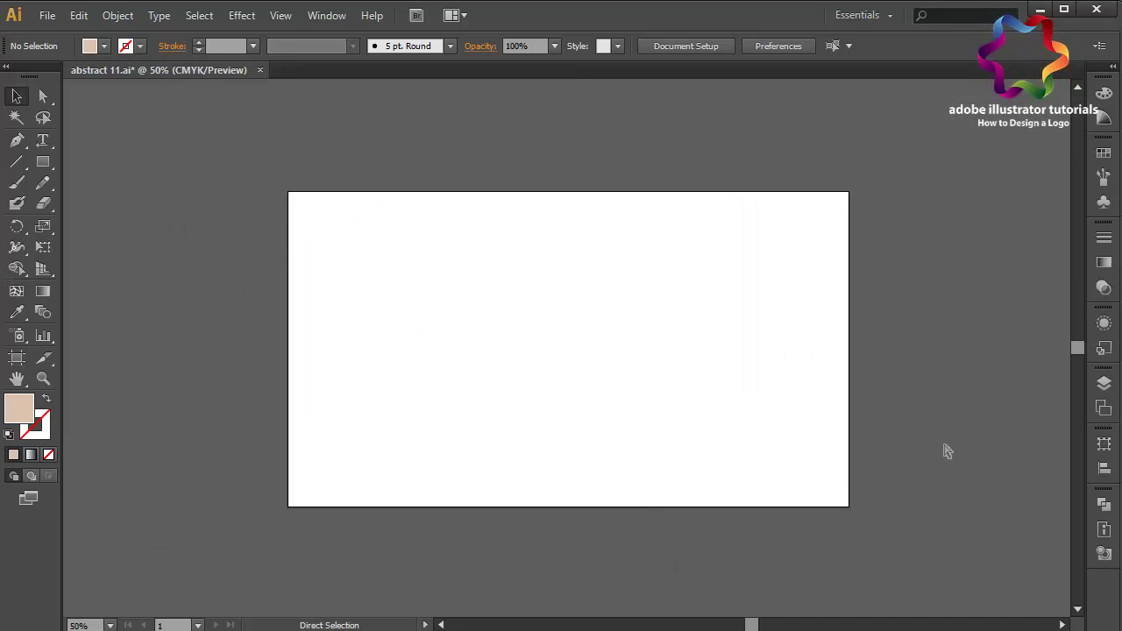
pyautogui.hotkey('ctrl', '+')
pyautogui.hotkey('ctrl', '+')
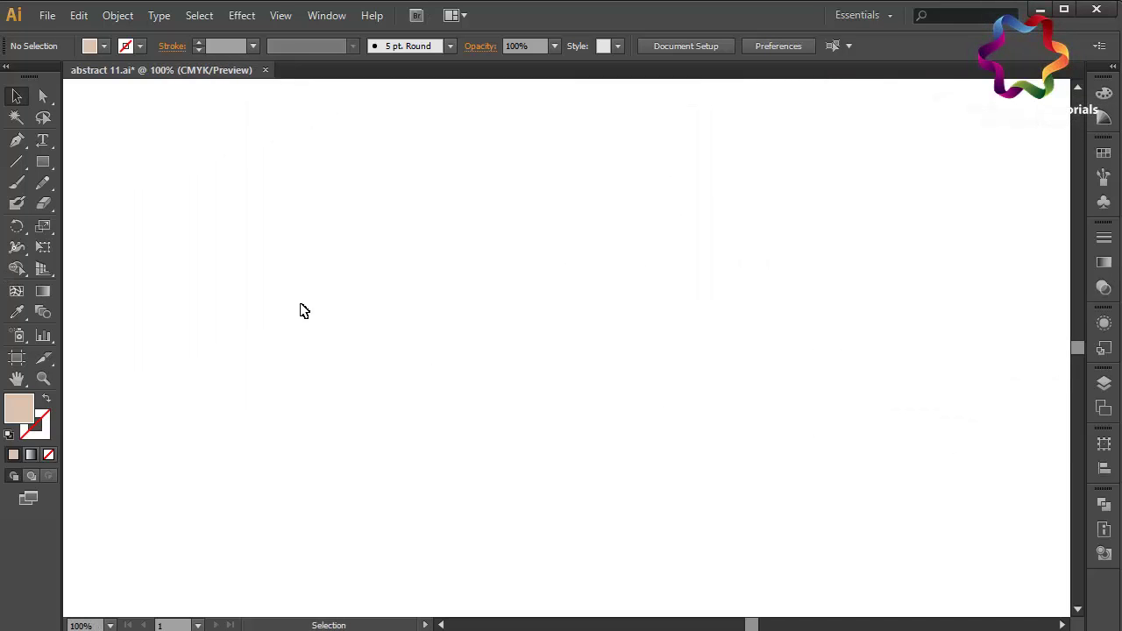
pyautogui.moveTo(43, 162)
pyautogui.mouseDown()
pyautogui.moveTo(153, 203)
pyautogui.moveTo(523, 510)
pyautogui.mouseUp()
pyautogui.moveTo(211, 212); pyautogui.dragTo(464, 487)
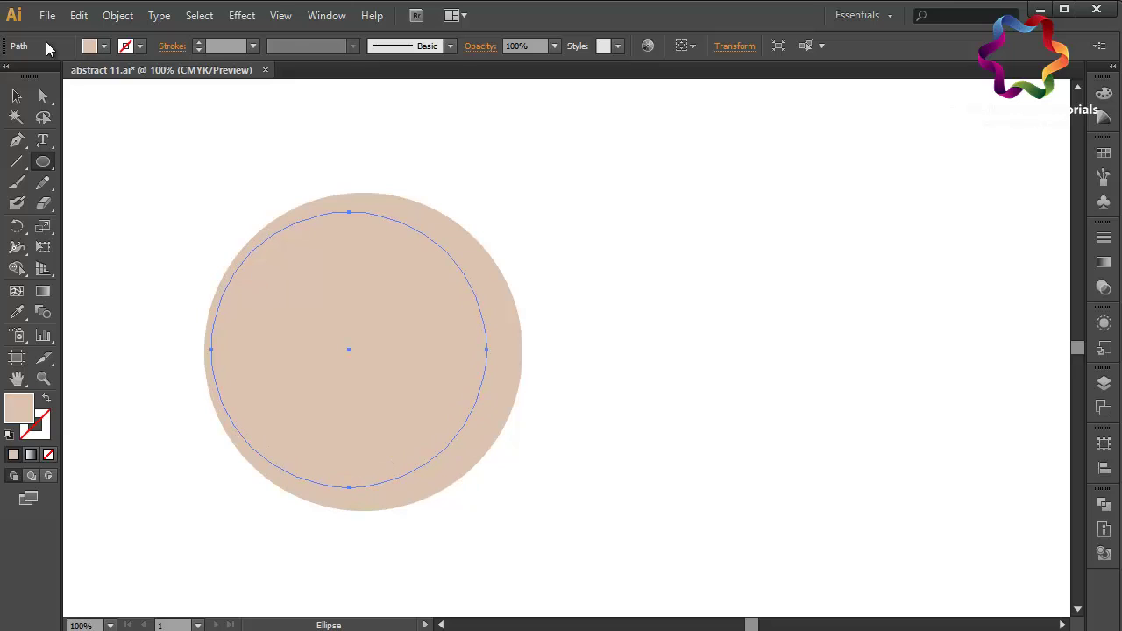
# Resize and centre the inner circle, then select both circles together.
pyautogui.click(15, 96)
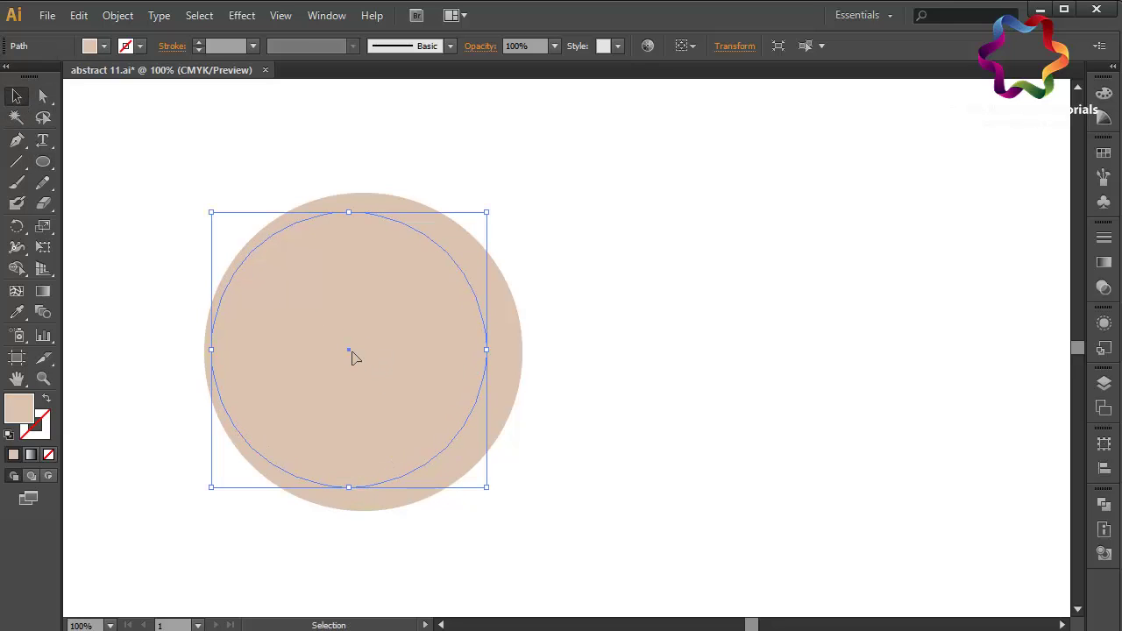
pyautogui.moveTo(354, 358); pyautogui.dragTo(372, 359)
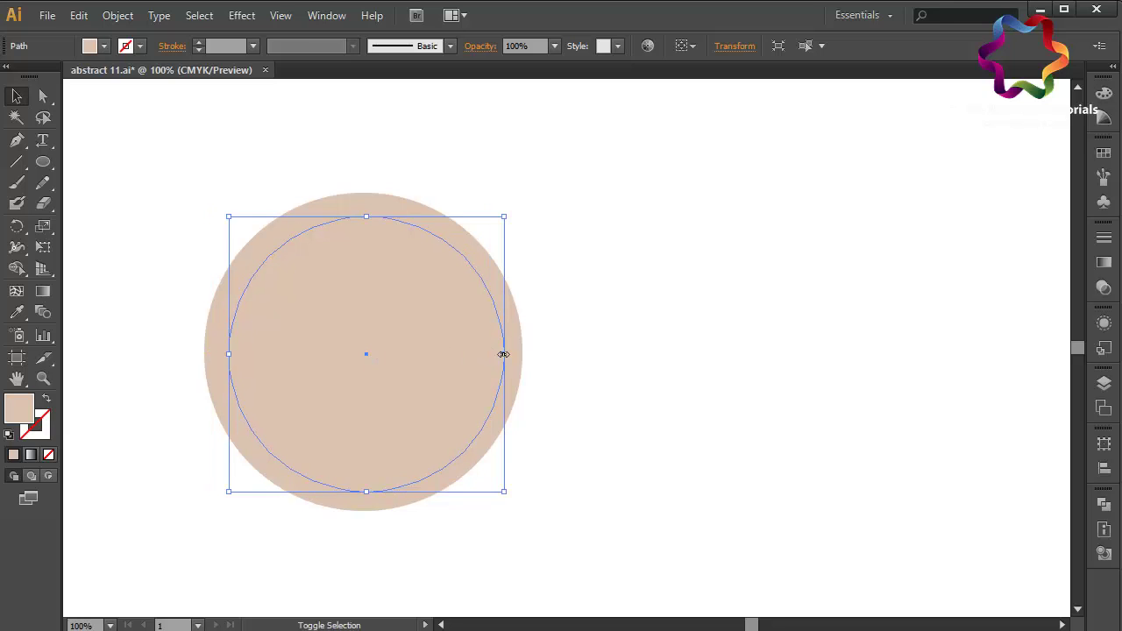
pyautogui.moveTo(503, 354); pyautogui.dragTo(529, 366)
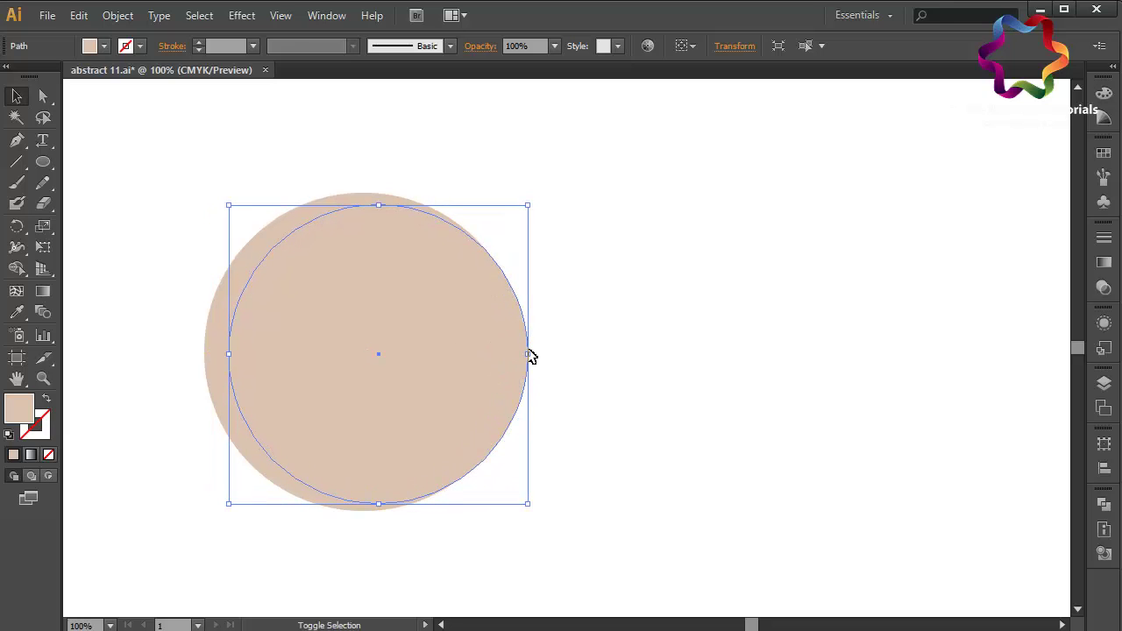
pyautogui.keyDown('shift'); pyautogui.click(528, 356); pyautogui.keyUp('shift')
pyautogui.click(519, 354)
pyautogui.moveTo(528, 356); pyautogui.dragTo(517, 354)
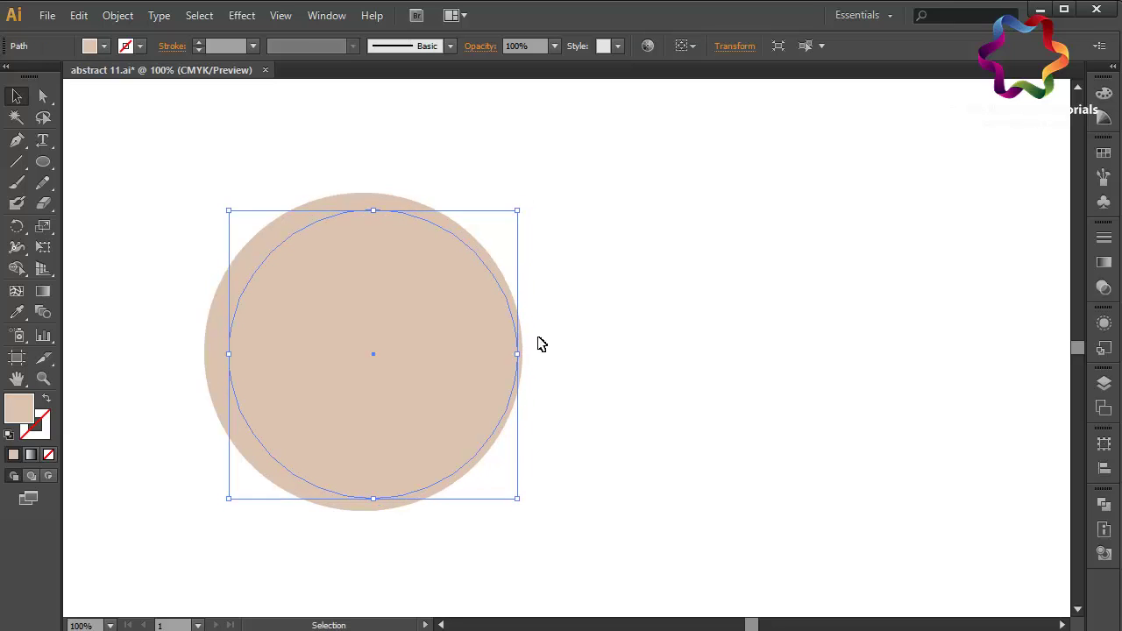
pyautogui.moveTo(375, 359); pyautogui.dragTo(366, 357)
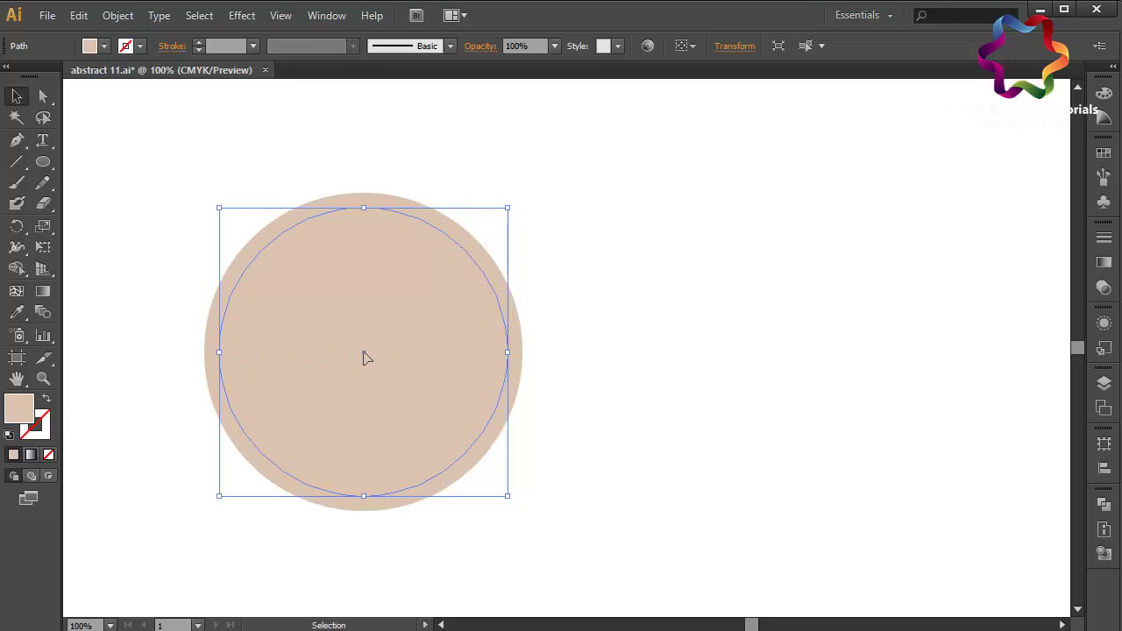
pyautogui.moveTo(660, 500); pyautogui.dragTo(368, 303)
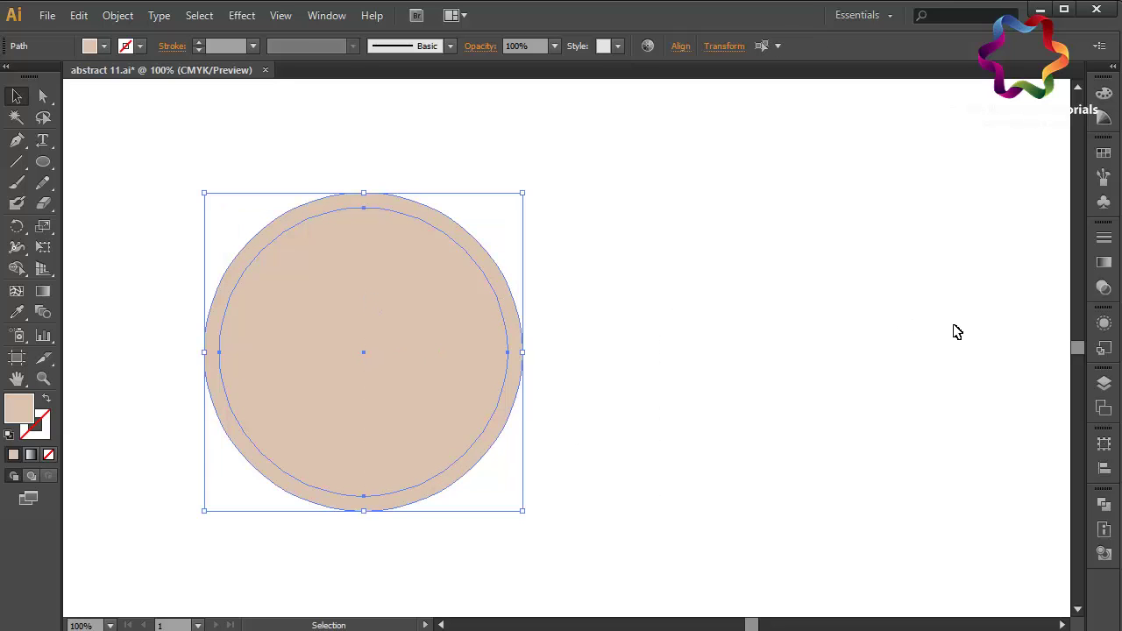
# Cut the inner circle from the outer one with Pathfinder Minus Front, then deselect the ring.
pyautogui.click(1106, 509)
pyautogui.click(928, 531)
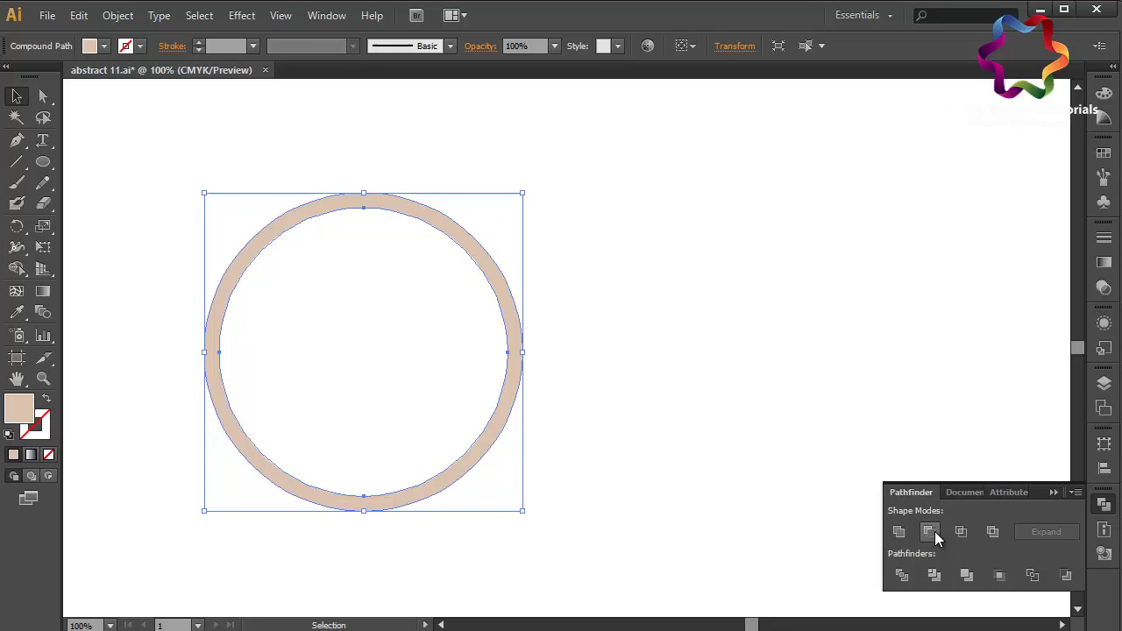
pyautogui.click(1055, 492)
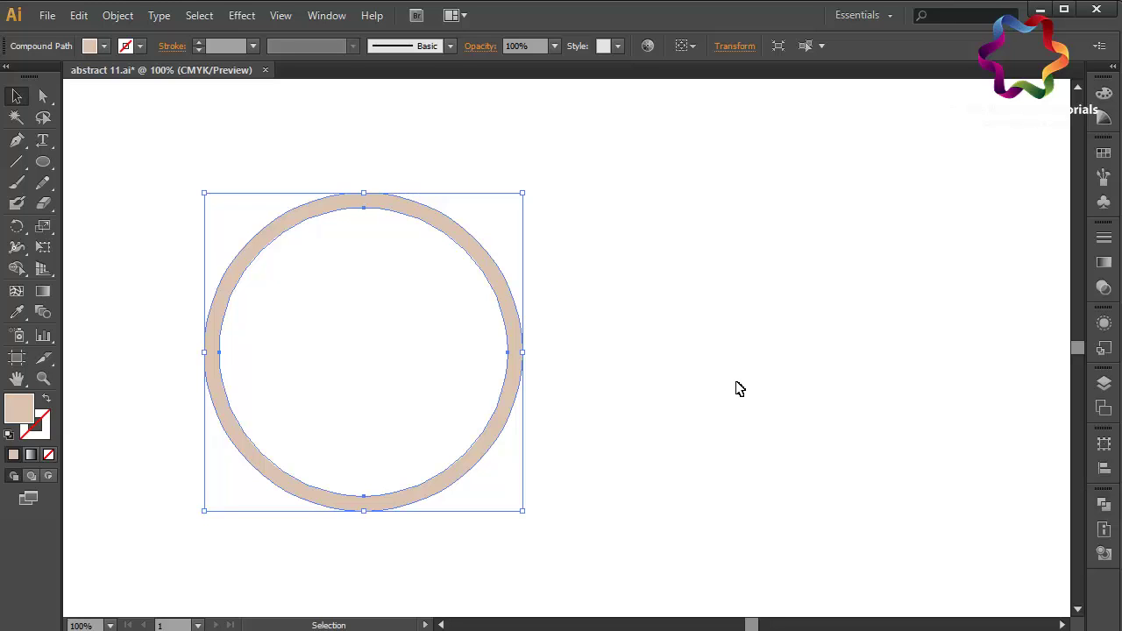
pyautogui.click(739, 388)
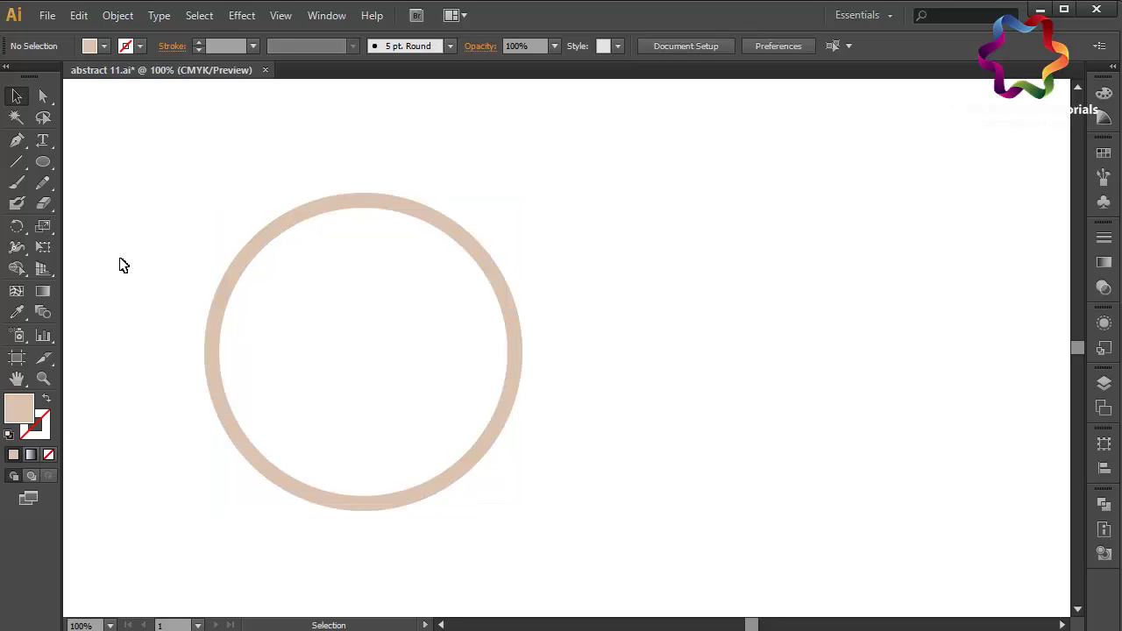
# Draw a filled circle inside the ring and centre it with a drag and arrow nudges.
pyautogui.click(48, 166)
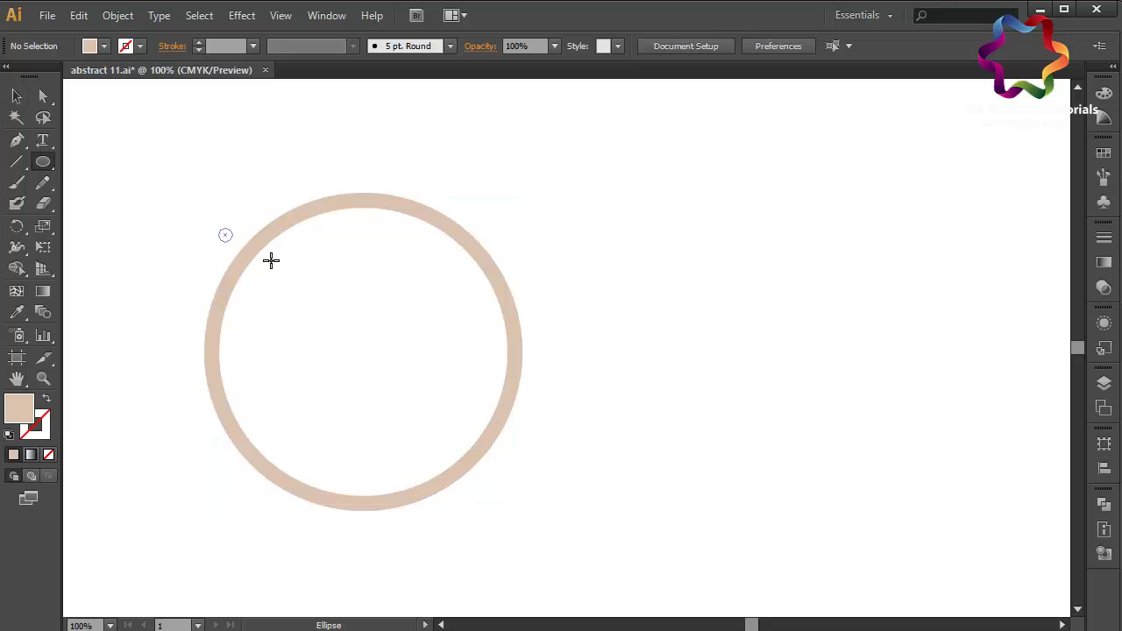
pyautogui.moveTo(218, 228); pyautogui.dragTo(476, 484)
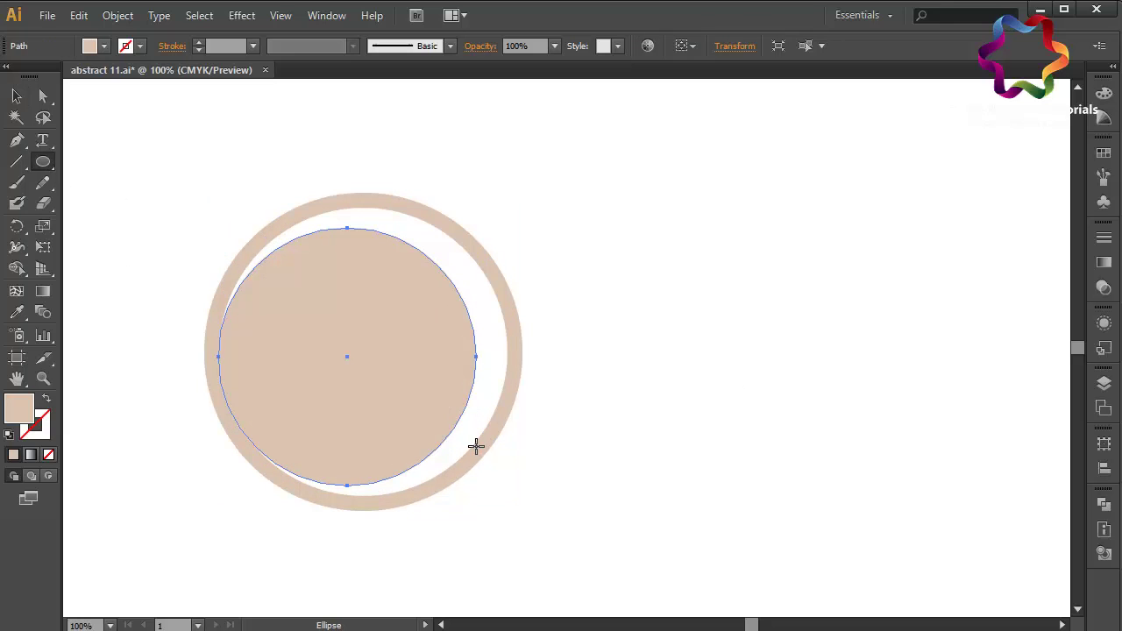
pyautogui.click(17, 97)
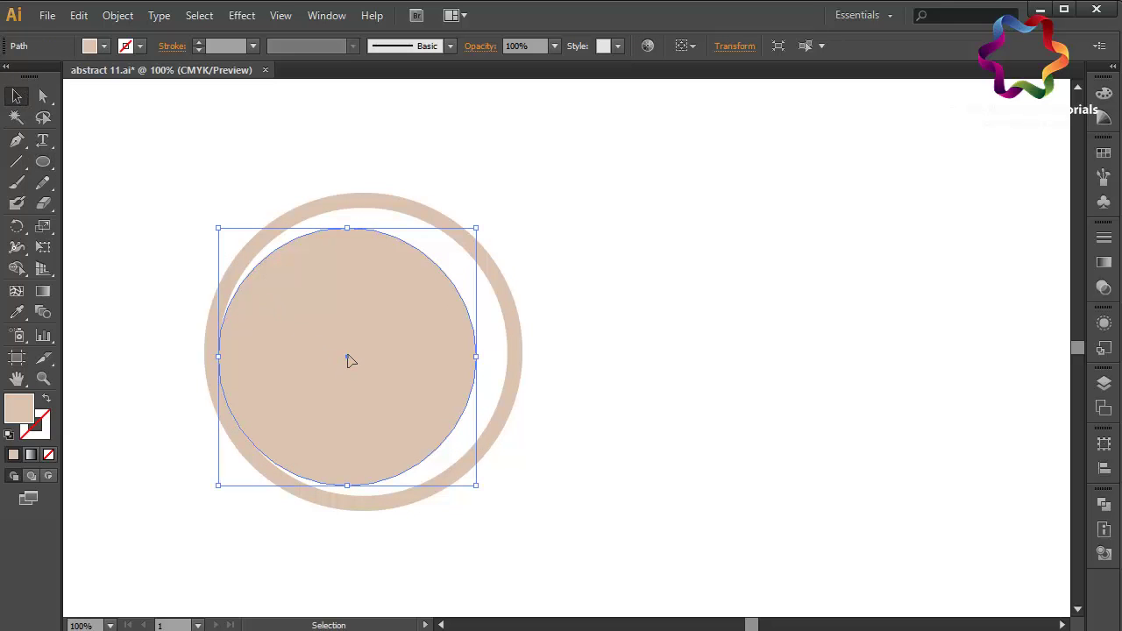
pyautogui.moveTo(349, 359); pyautogui.dragTo(368, 361)
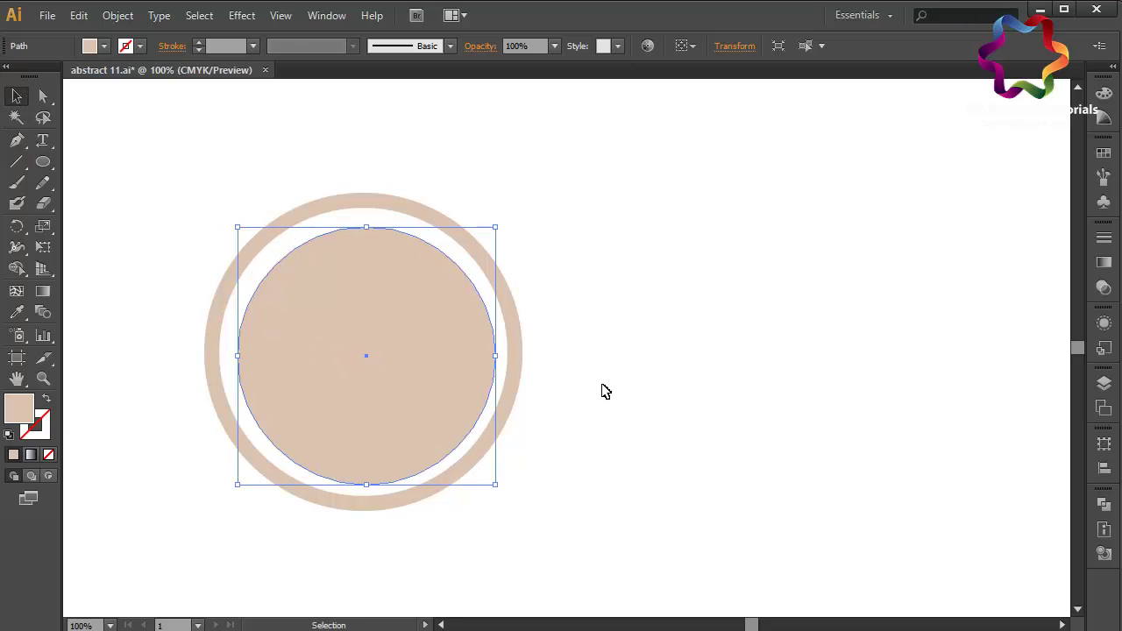
pyautogui.press('Left')
pyautogui.press('Left')
pyautogui.press('Left')
pyautogui.press('Left')
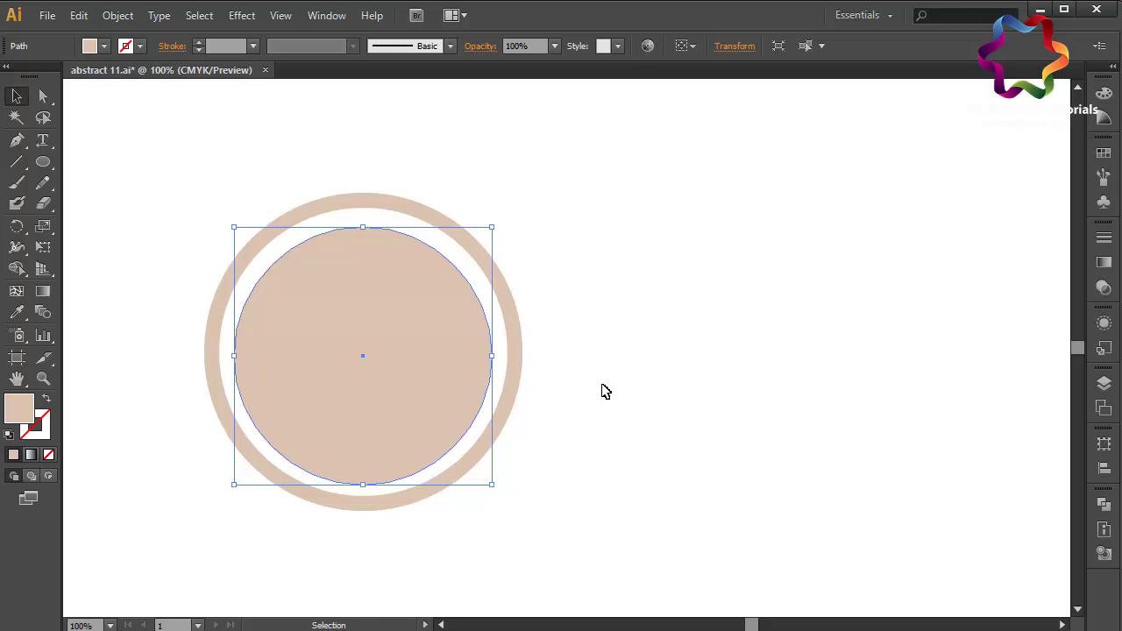
pyautogui.press('Up')
pyautogui.press('Up')
pyautogui.press('Up')
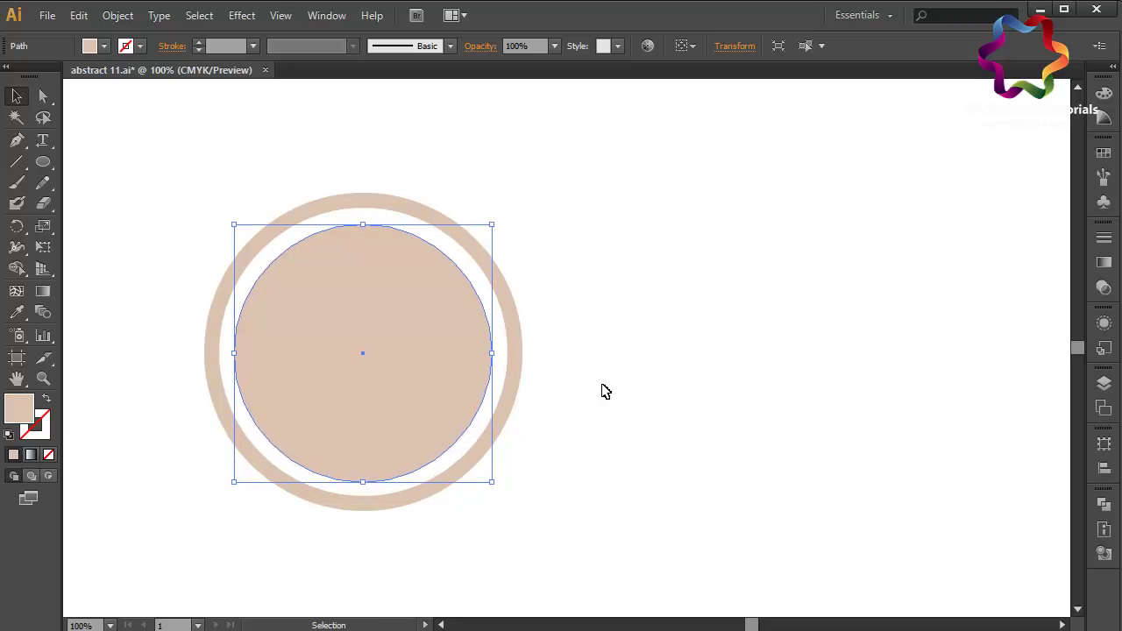
pyautogui.click(604, 391)
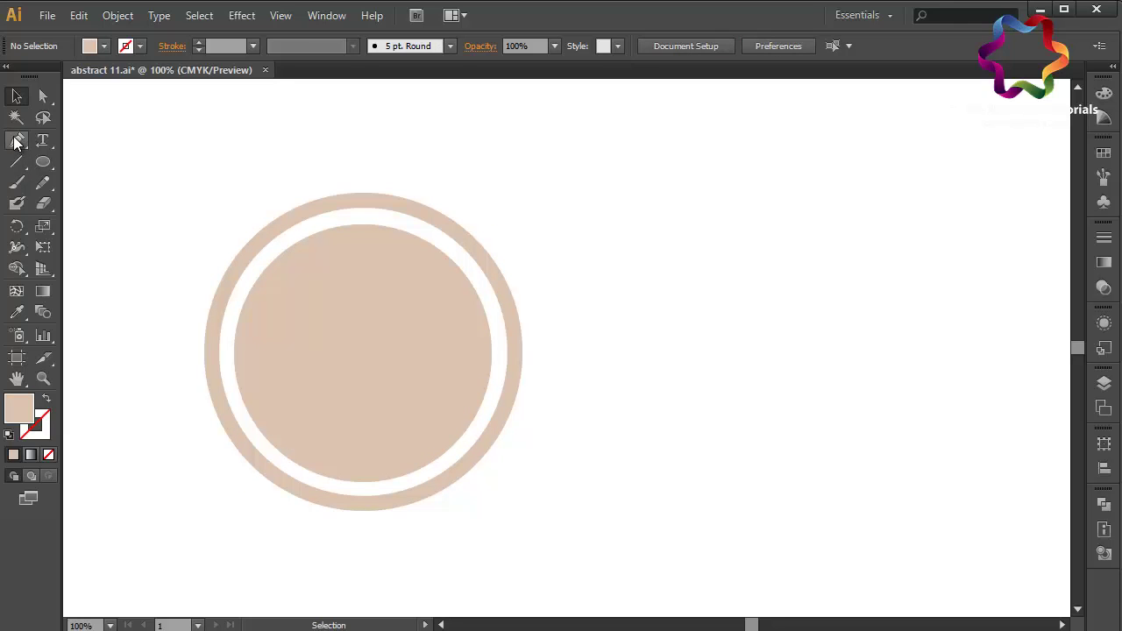
# Change the fill colour to hex A39081 in the Color Picker, with the Pen tool ready.
pyautogui.doubleClick(24, 405)
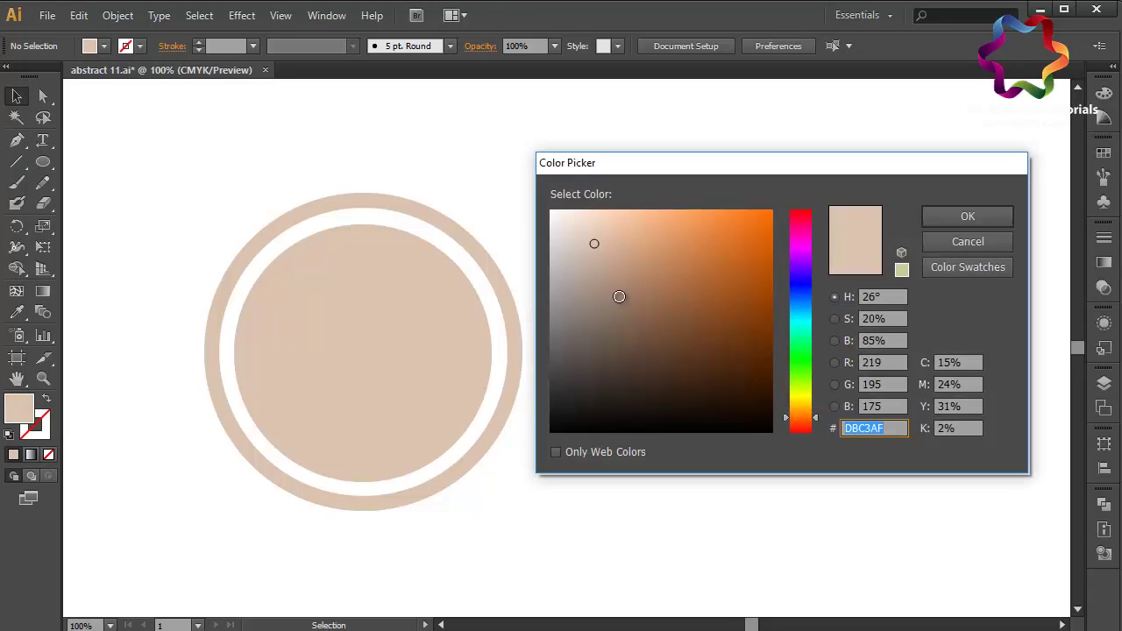
pyautogui.click(599, 290)
pyautogui.click(968, 216)
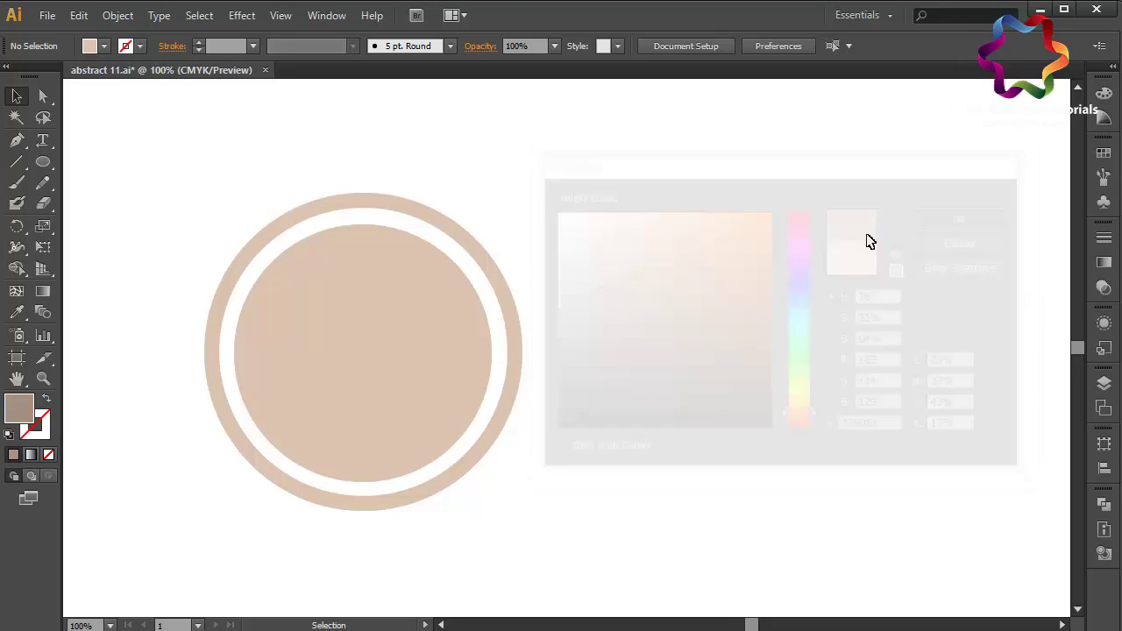
pyautogui.press('a')
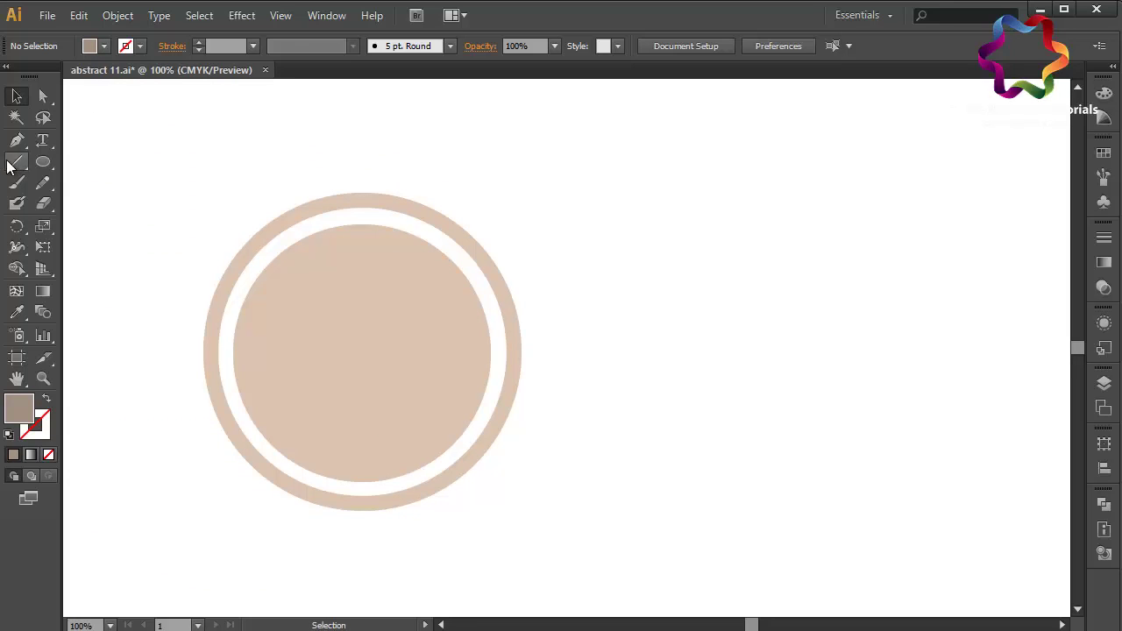
pyautogui.click(17, 141)
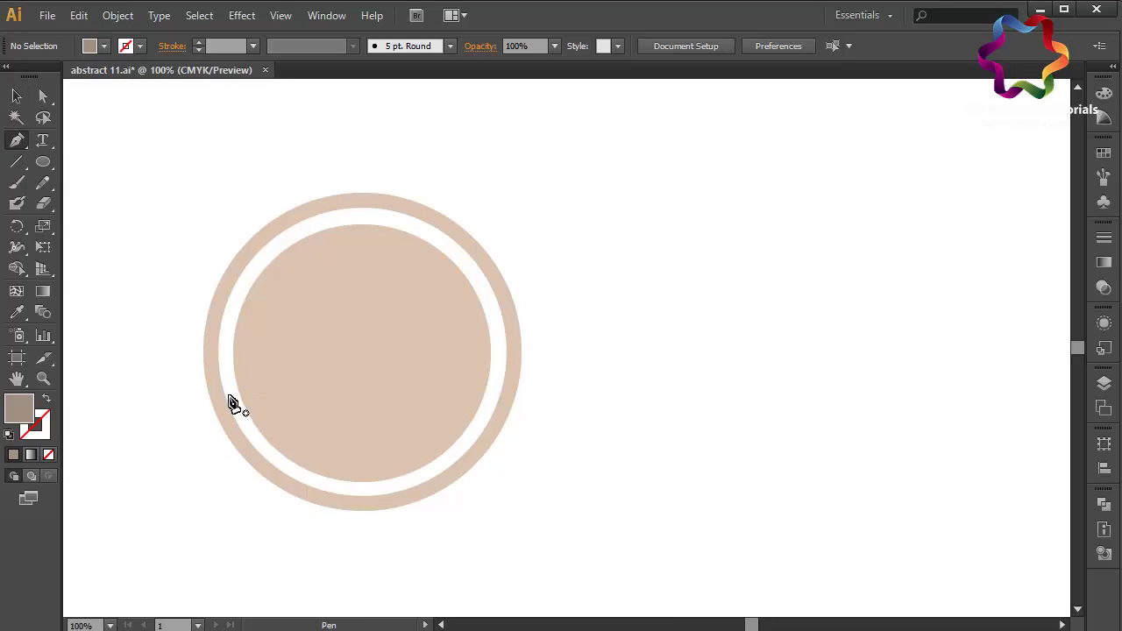
# Outline the mountain's left peak, undoing a first attempt at the taller peaks.
pyautogui.click(235, 397)
pyautogui.click(285, 333)
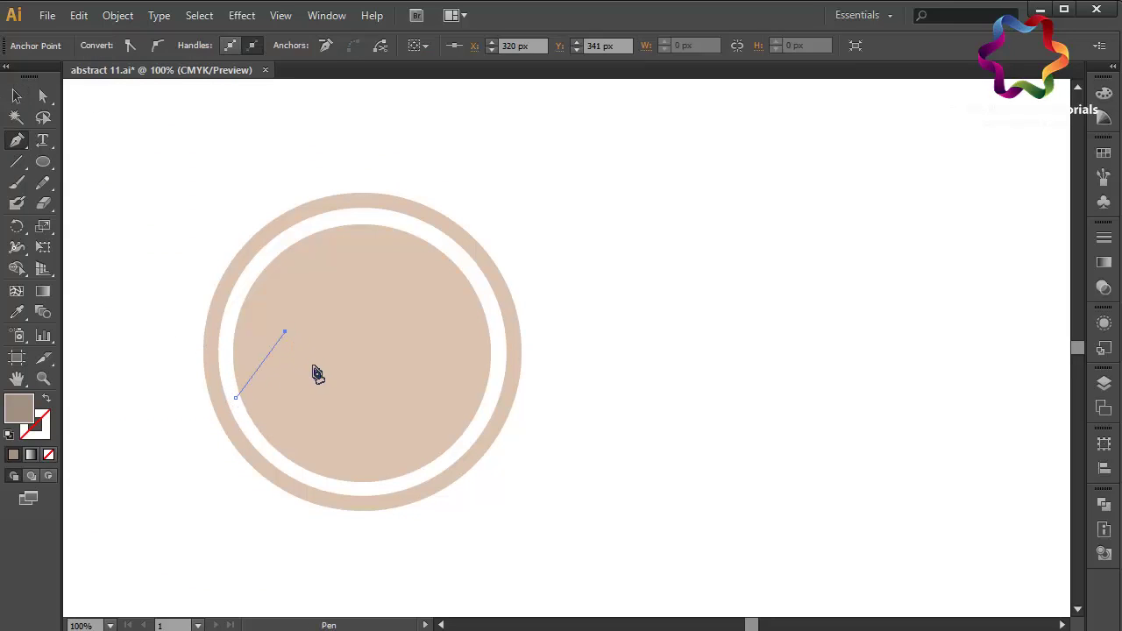
pyautogui.click(318, 377)
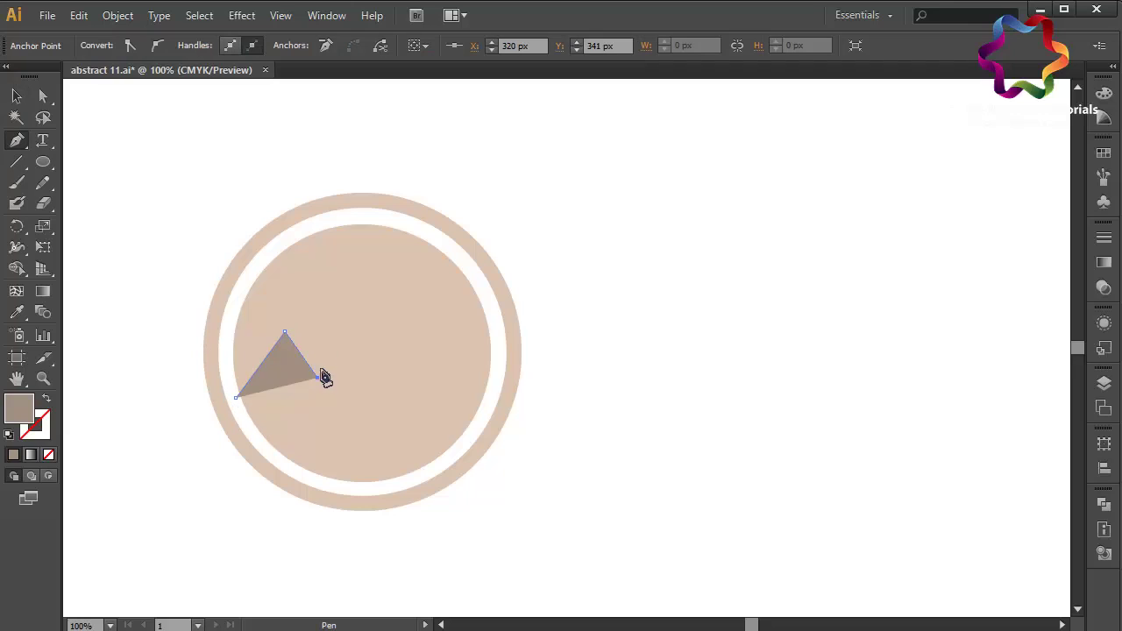
pyautogui.click(390, 281)
pyautogui.click(453, 383)
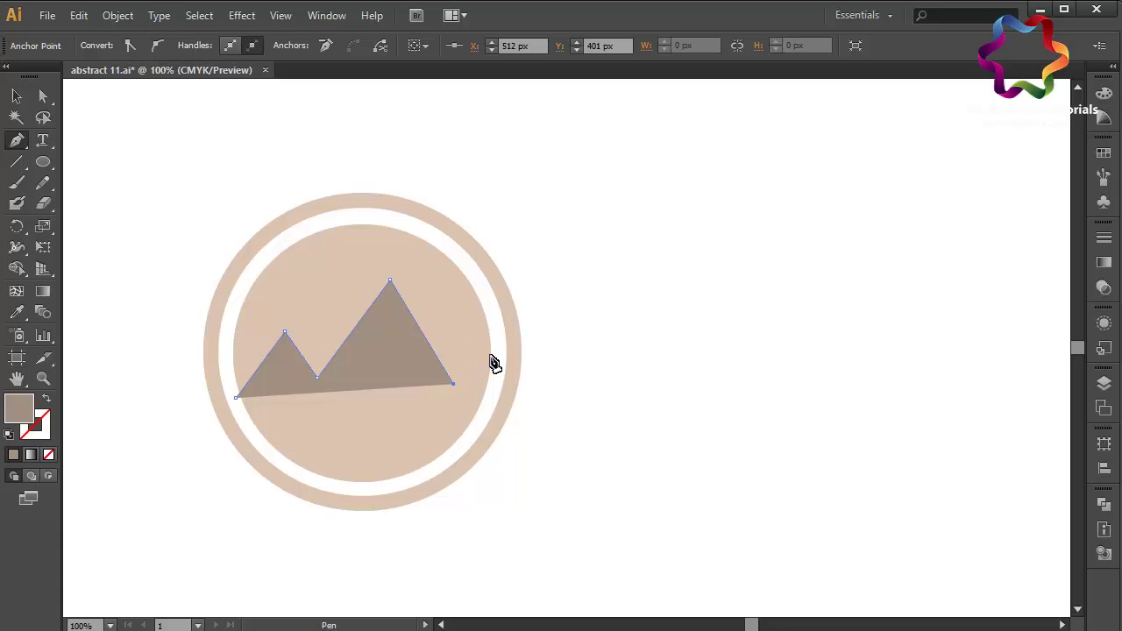
pyautogui.click(475, 348)
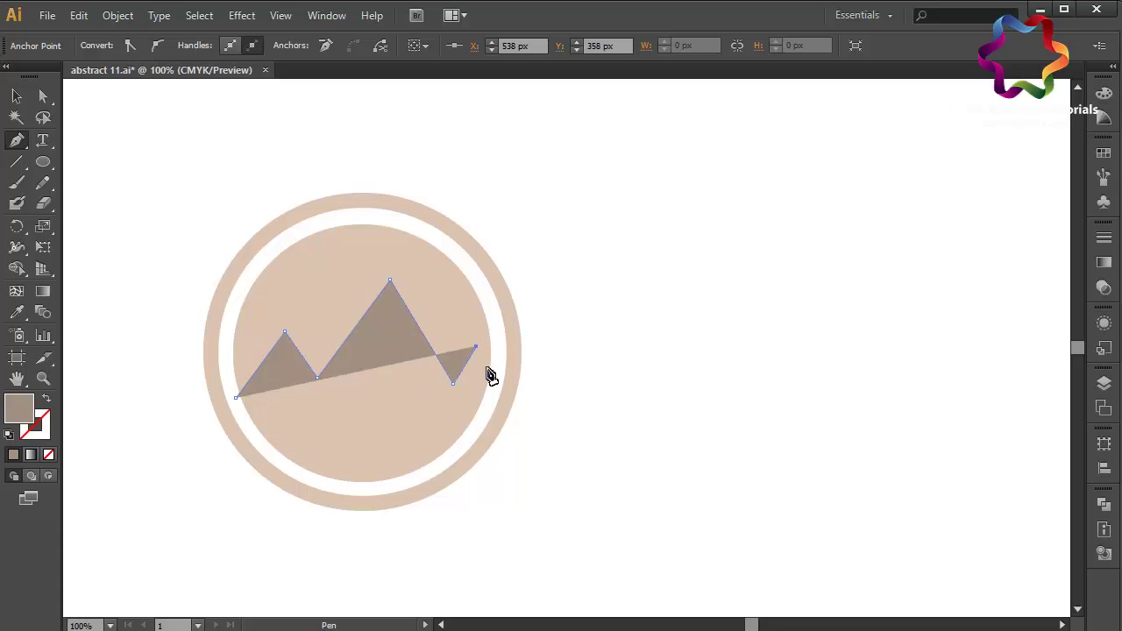
pyautogui.click(488, 372)
pyautogui.hotkey('ctrl', 'z')
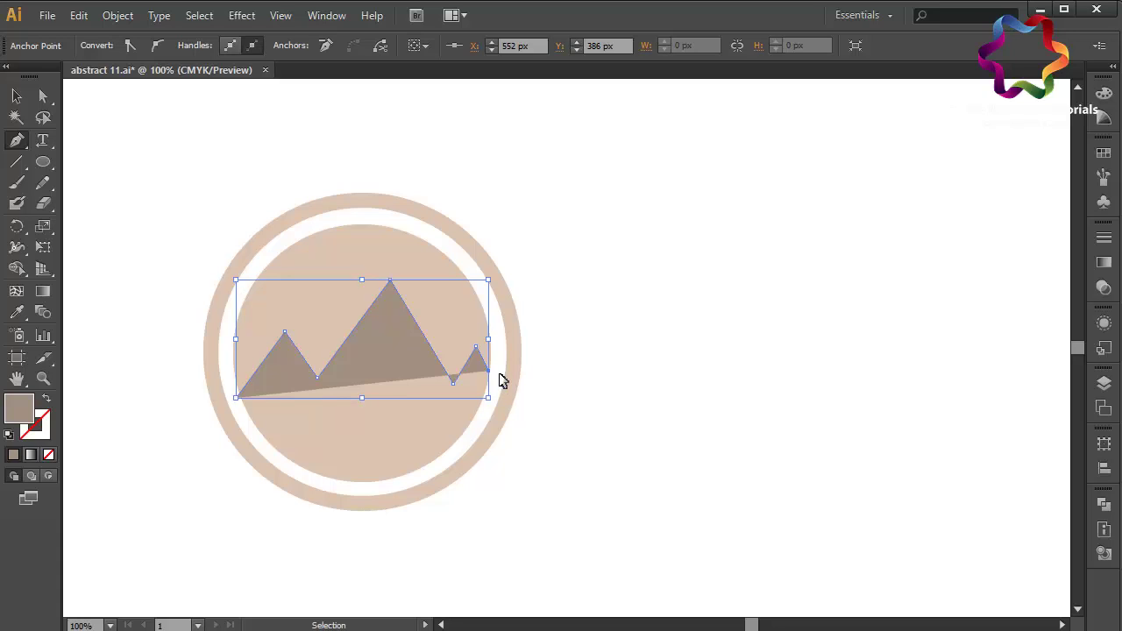
pyautogui.hotkey('ctrl', 'z')
pyautogui.hotkey('ctrl', 'z')
pyautogui.hotkey('ctrl', 'z')
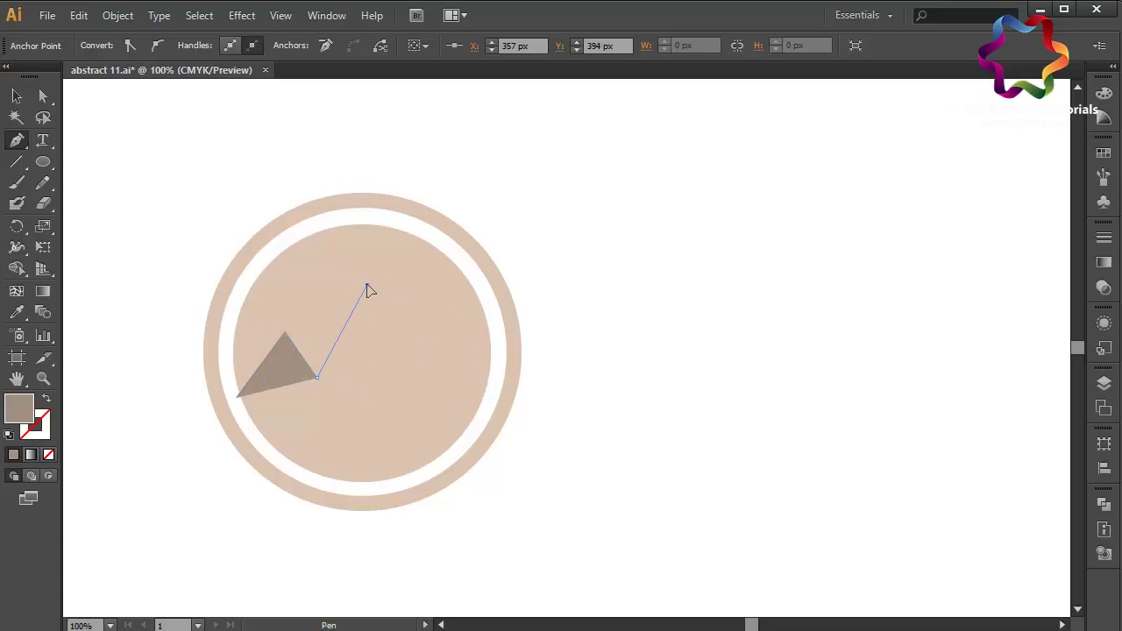
# Add the tall middle and small right peaks plus a curved bottom point, closing the path.
pyautogui.click(367, 285)
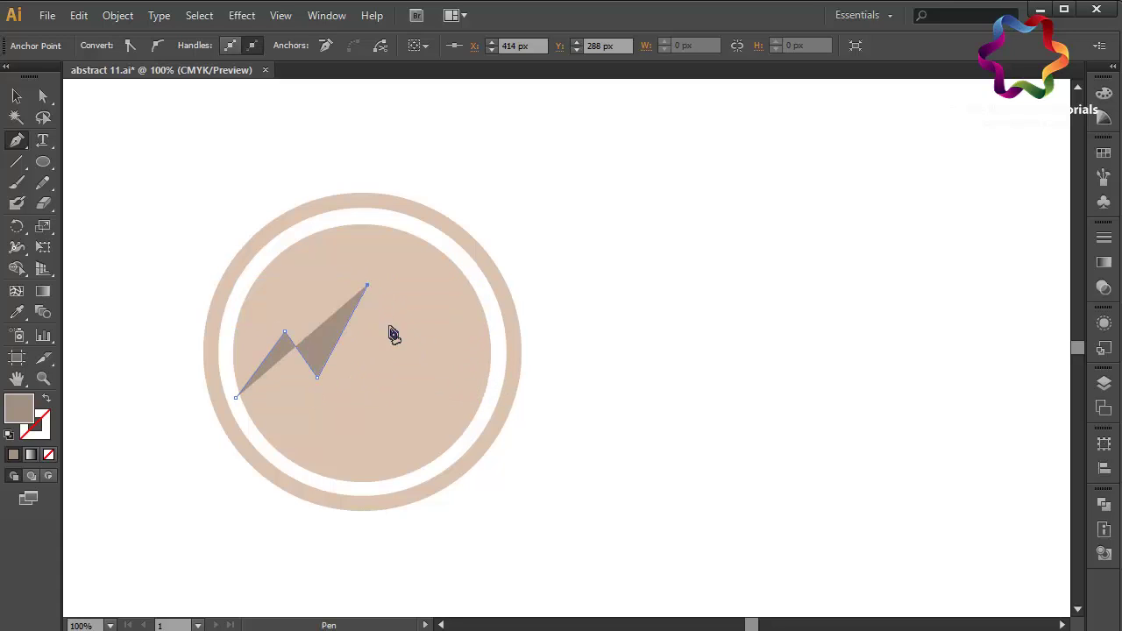
pyautogui.click(432, 410)
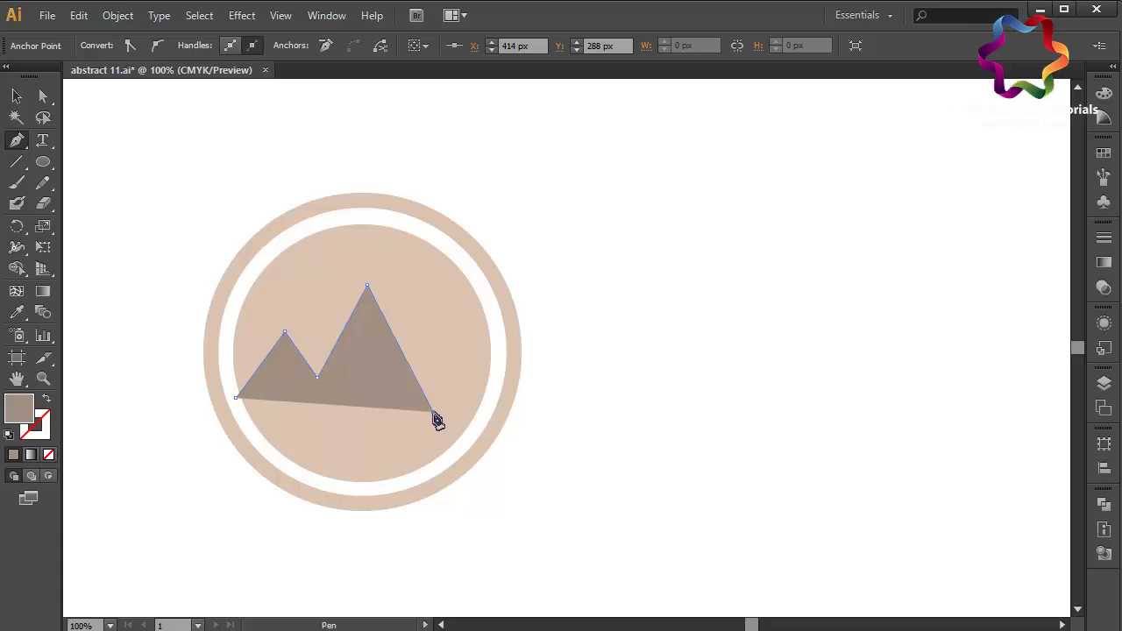
pyautogui.click(455, 348)
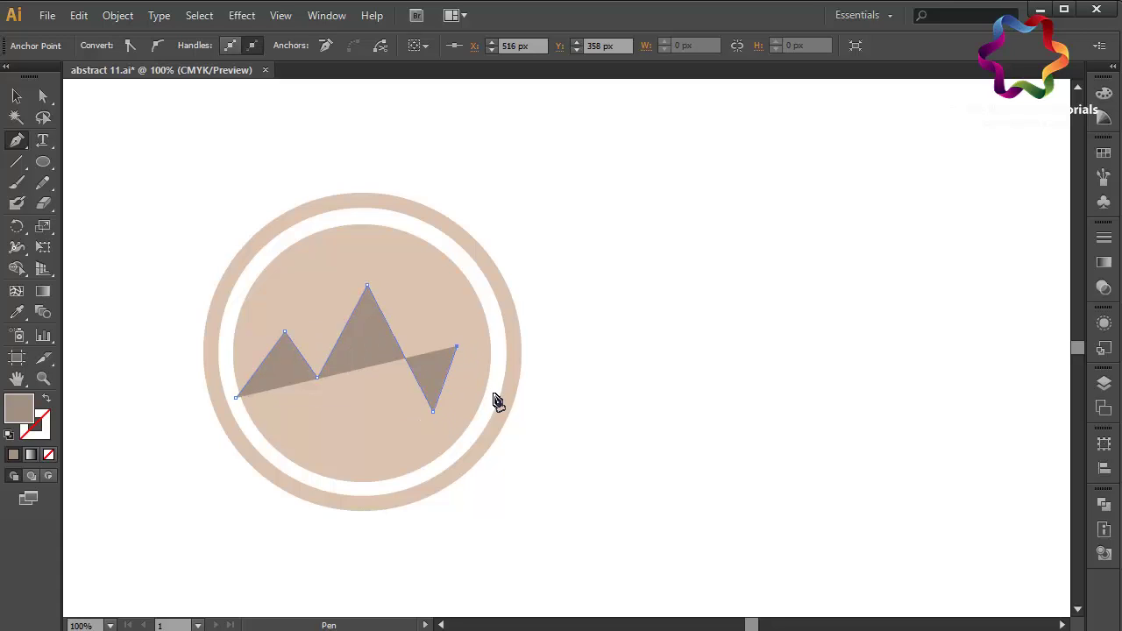
pyautogui.hotkey('ctrl', 'z')
pyautogui.click(485, 391)
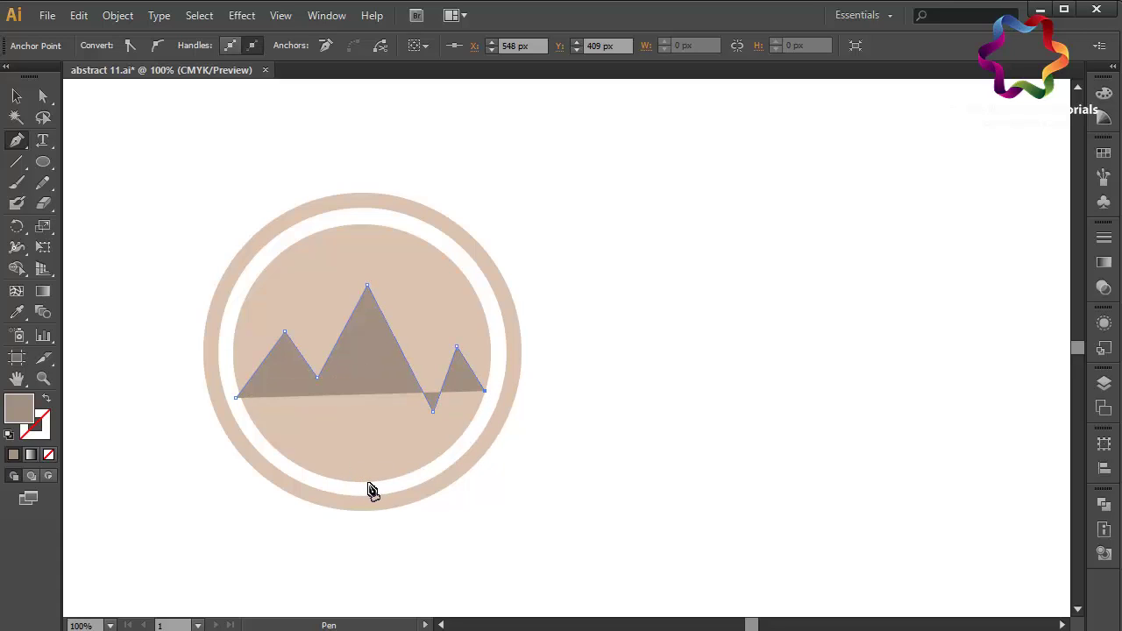
pyautogui.moveTo(368, 483); pyautogui.dragTo(270, 502)
pyautogui.click(236, 399)
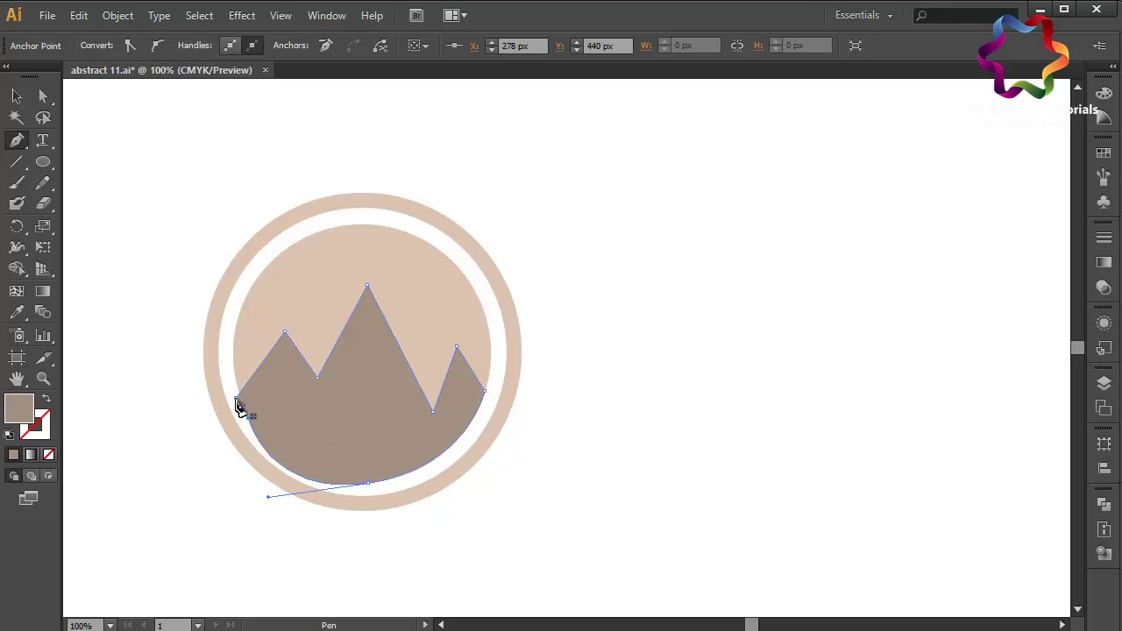
# Reclose the mountain and reshape its bottom anchor so the curve follows the circle.
pyautogui.hotkey('ctrl', 'z')
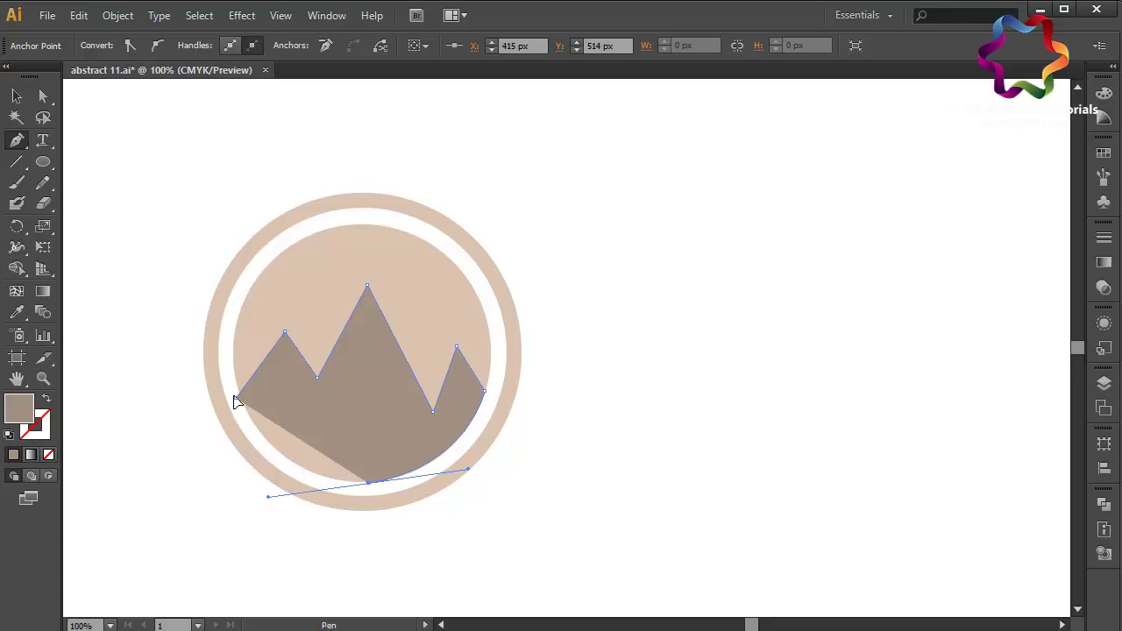
pyautogui.click(235, 401)
pyautogui.click(45, 98)
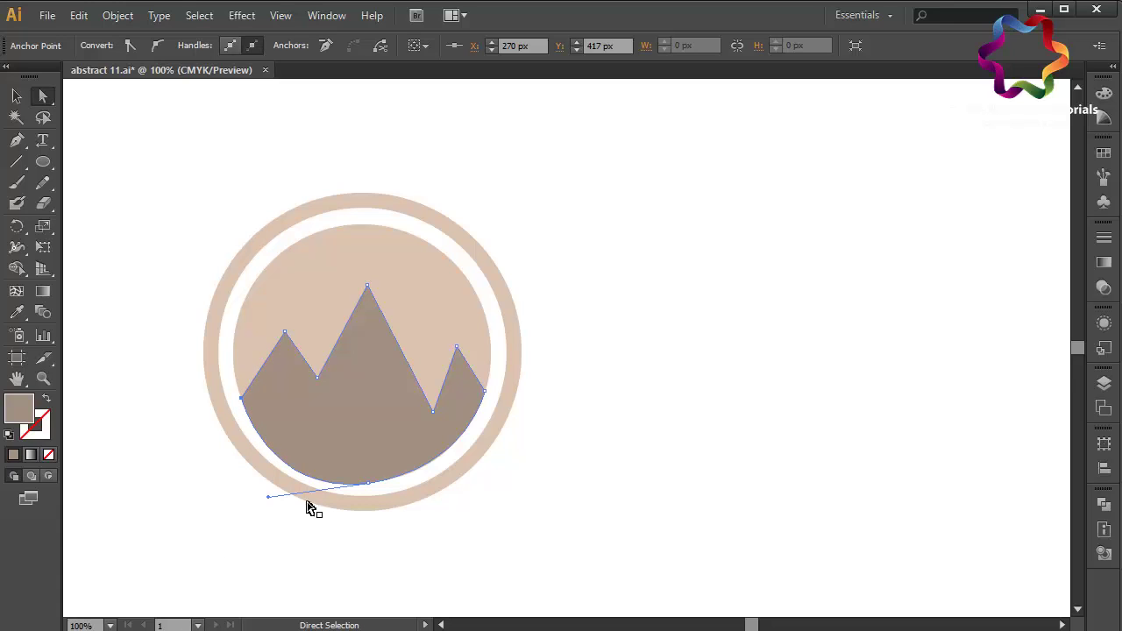
pyautogui.click(368, 485)
pyautogui.moveTo(368, 489); pyautogui.dragTo(368, 491)
pyautogui.moveTo(269, 496); pyautogui.dragTo(280, 493)
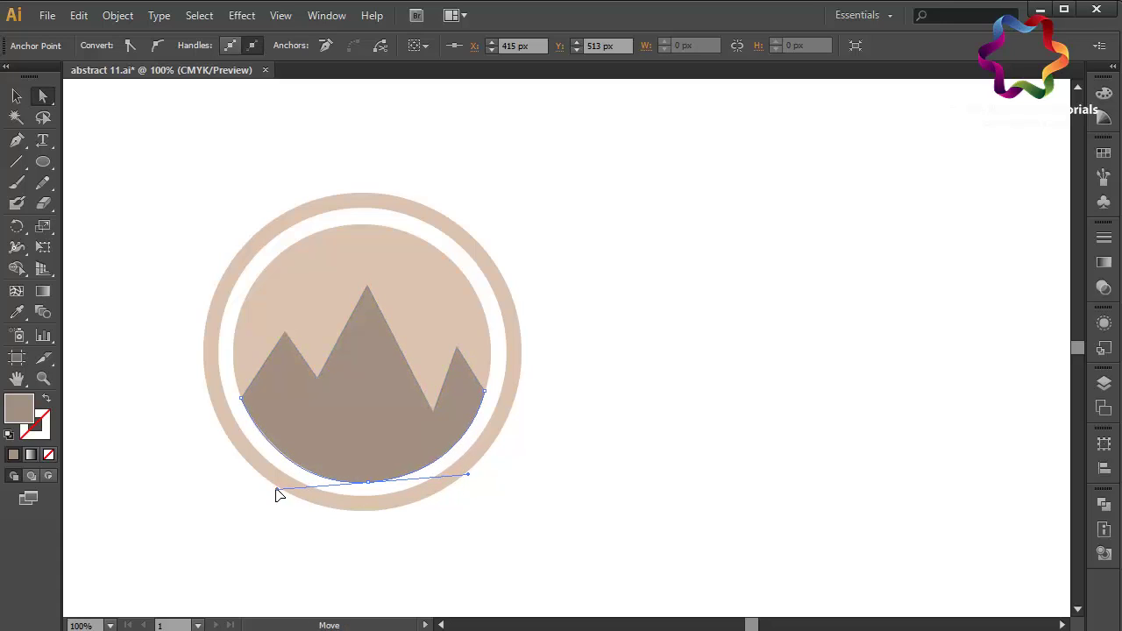
pyautogui.click(581, 527)
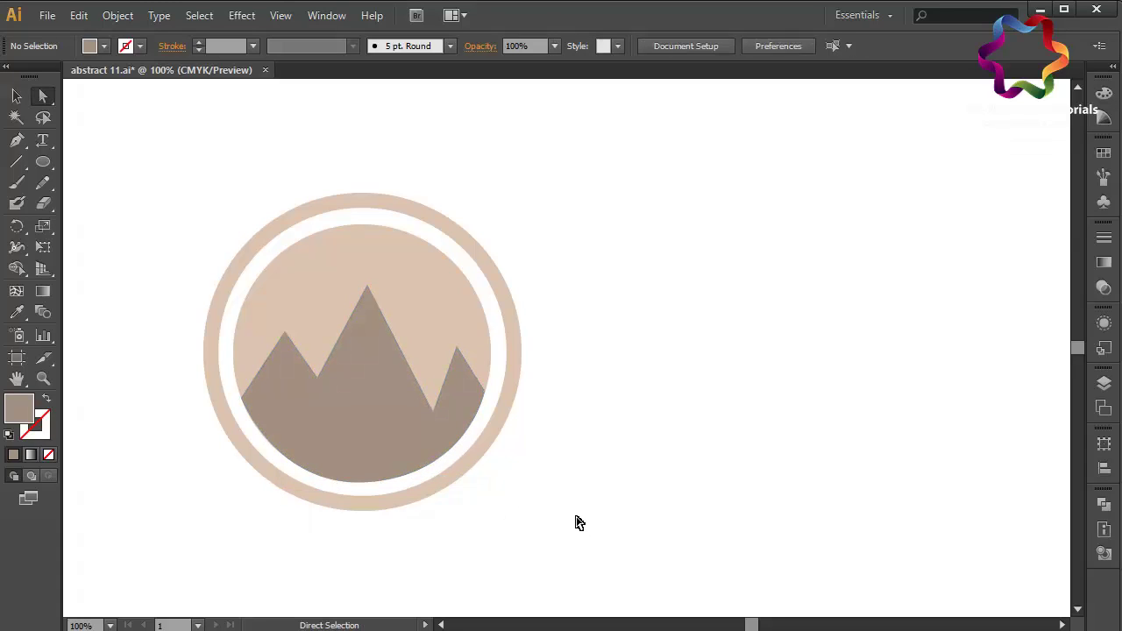
# Set the fill colour to white and zoom in on the mountains.
pyautogui.click(18, 143)
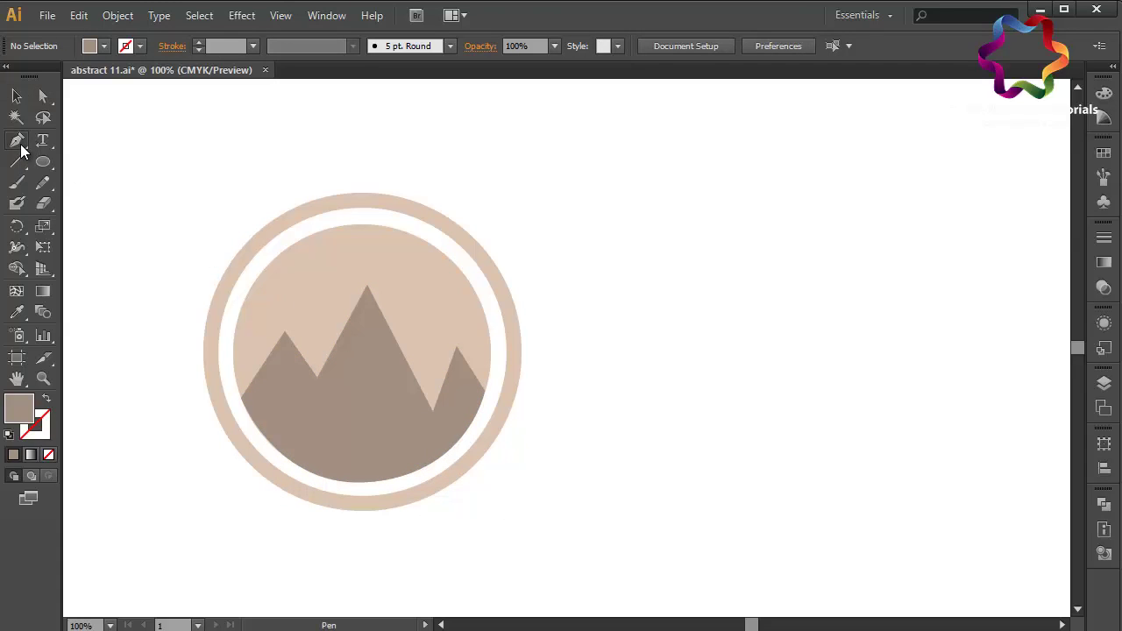
pyautogui.doubleClick(20, 405)
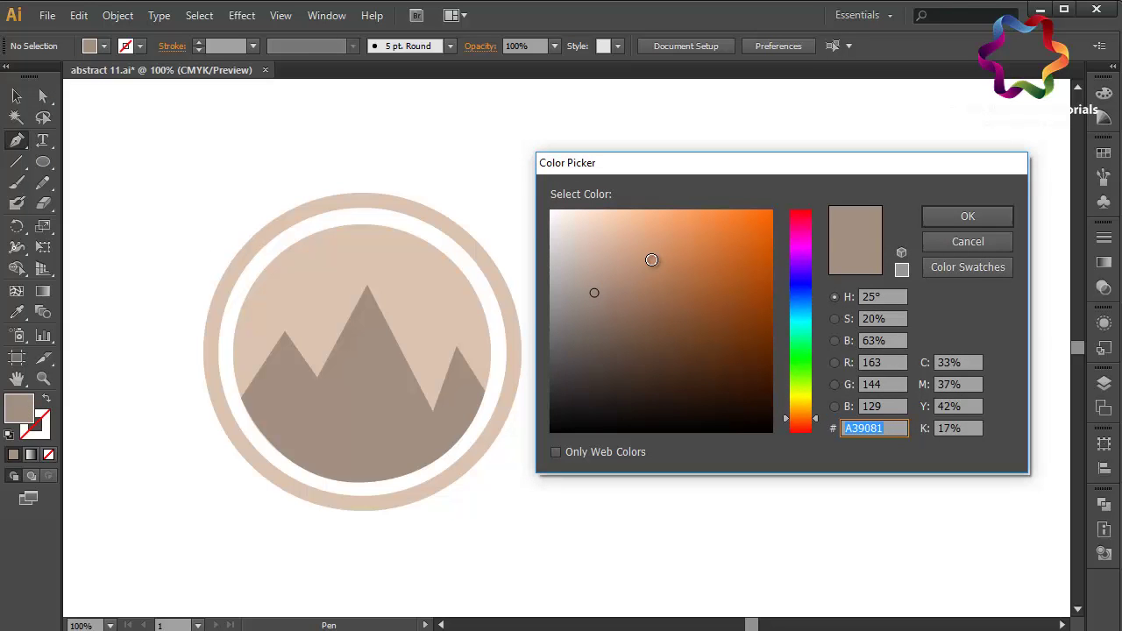
pyautogui.moveTo(648, 258); pyautogui.dragTo(538, 207)
pyautogui.click(988, 216)
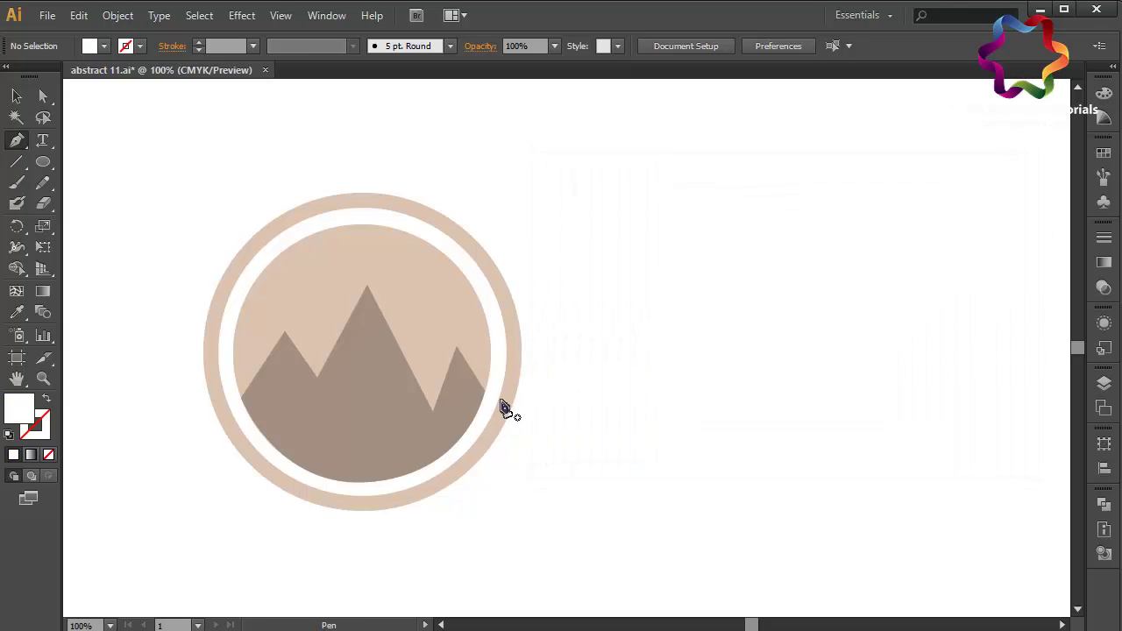
pyautogui.hotkey('ctrl', '+')
pyautogui.hotkey('ctrl', '+')
pyautogui.hscroll(-4, 504, 408)
pyautogui.hscroll(-2, 505, 406)
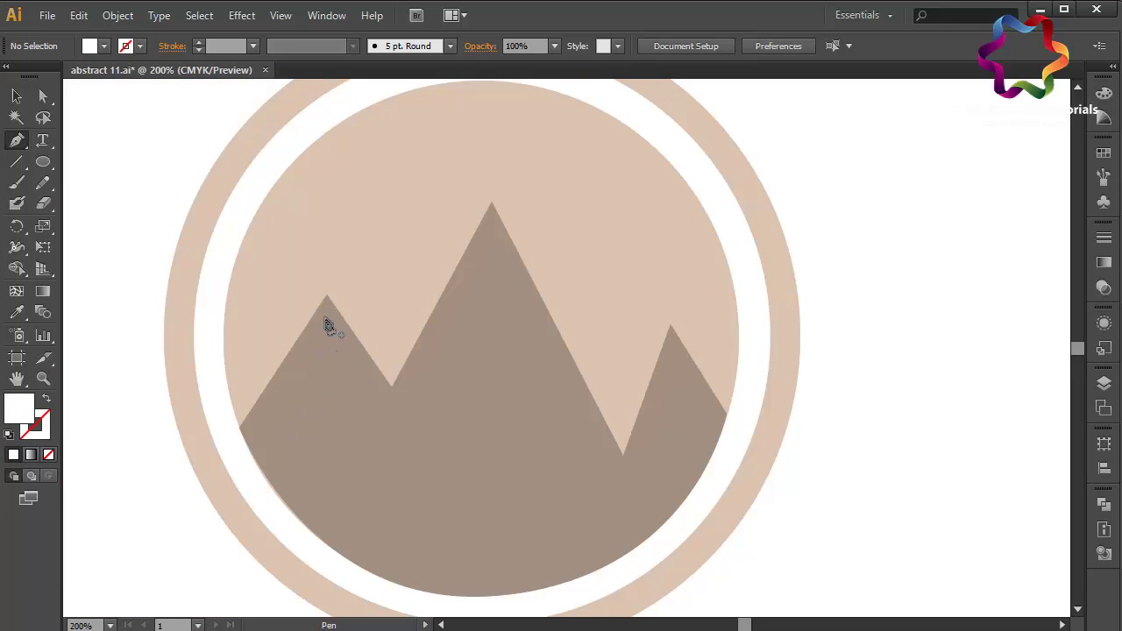
# Draw a jagged white snow cap on the left peak.
pyautogui.click(324, 318)
pyautogui.click(257, 433)
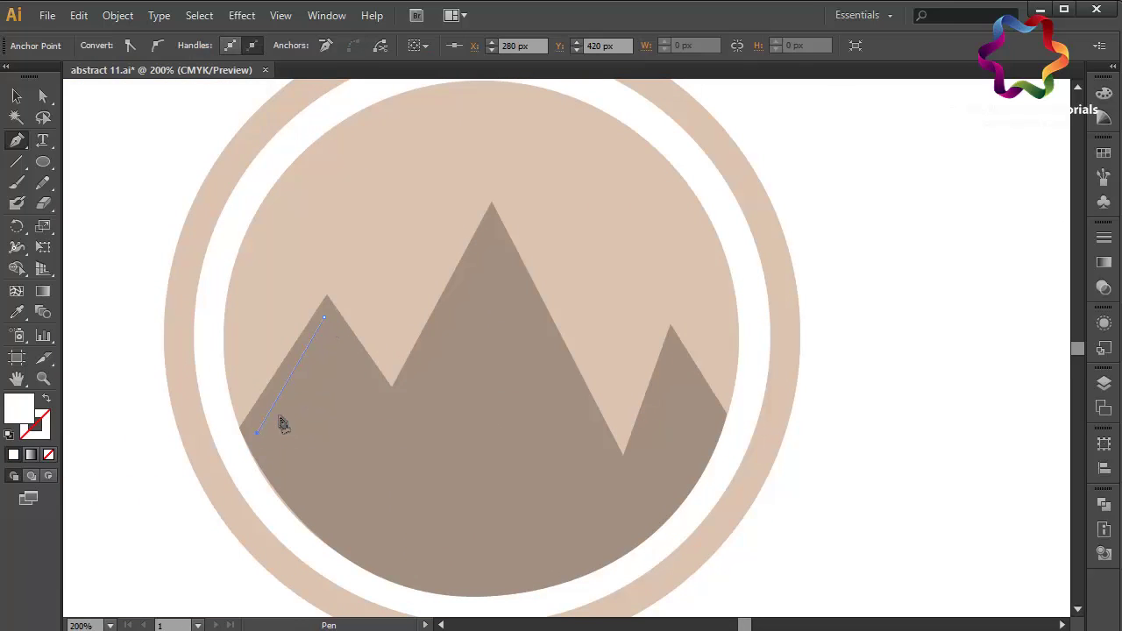
pyautogui.click(311, 390)
pyautogui.click(324, 437)
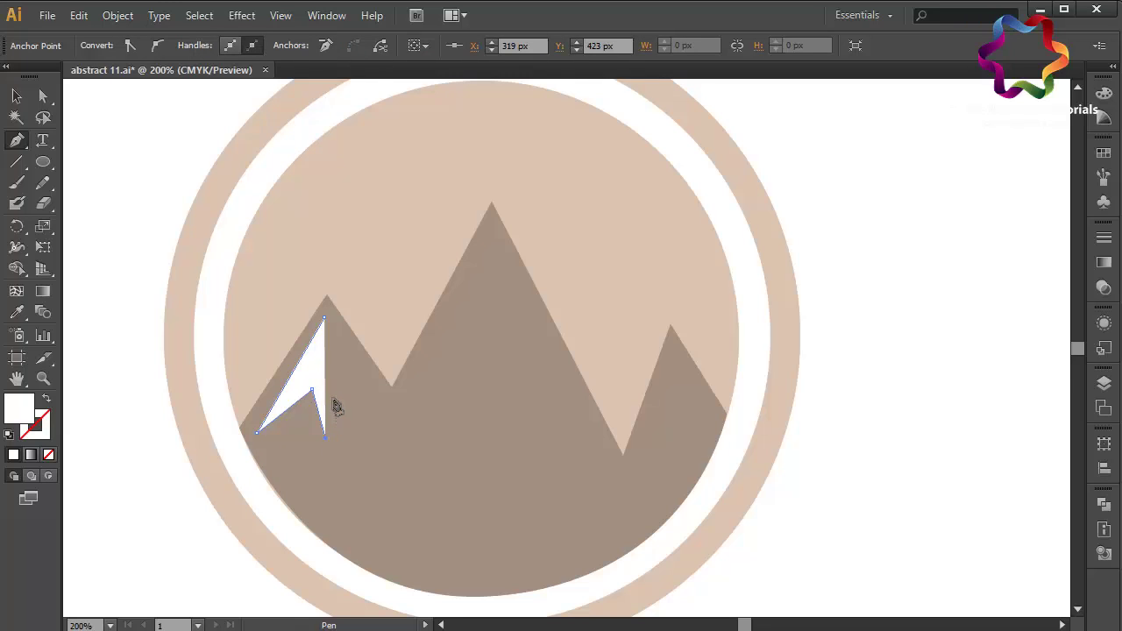
pyautogui.click(332, 361)
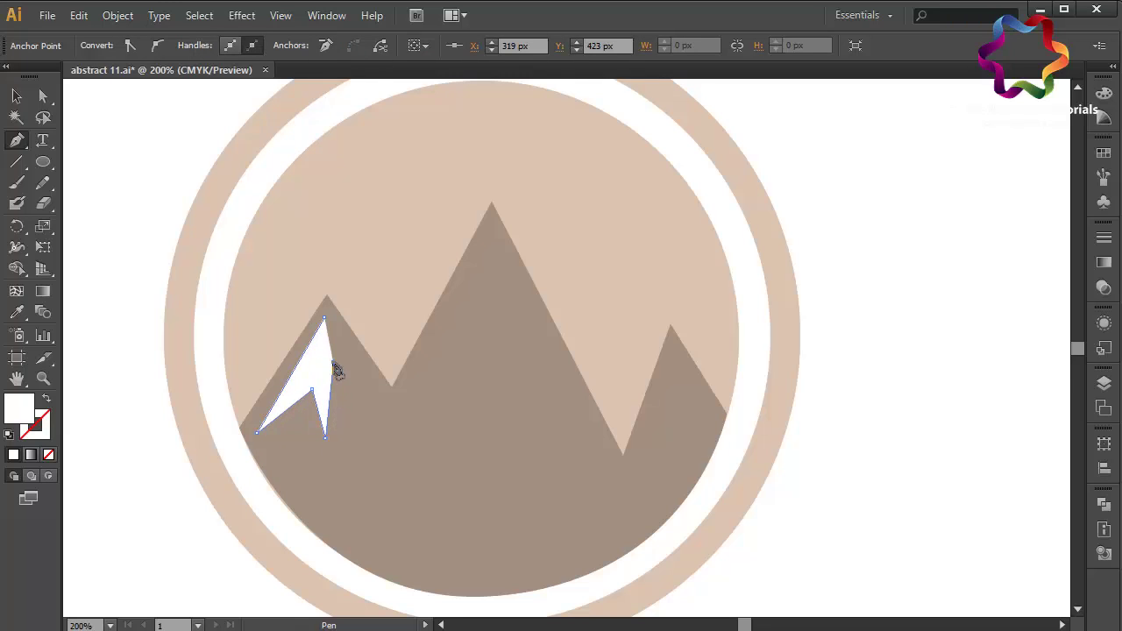
pyautogui.click(388, 420)
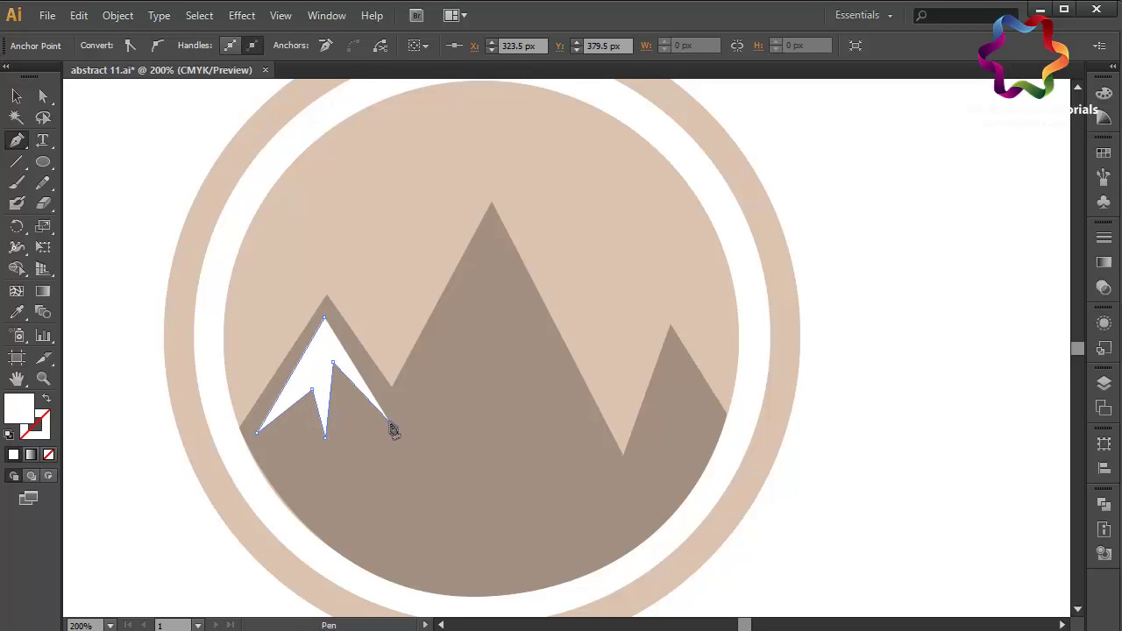
pyautogui.click(324, 321)
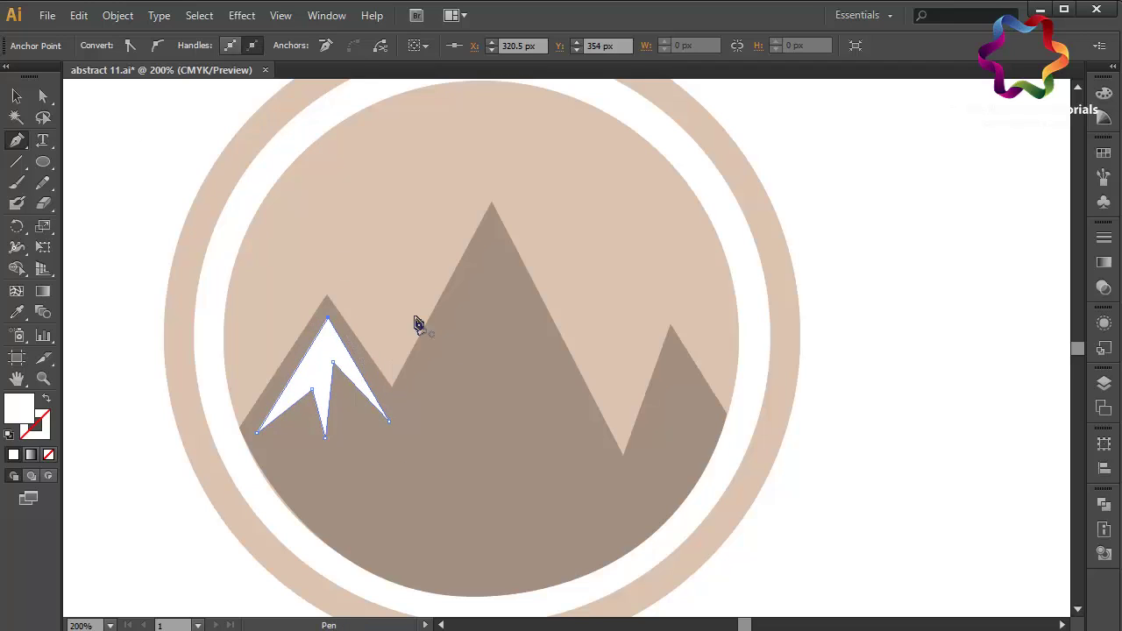
# Draw a jagged white snow cap with a long drip on the tallest middle peak.
pyautogui.click(490, 237)
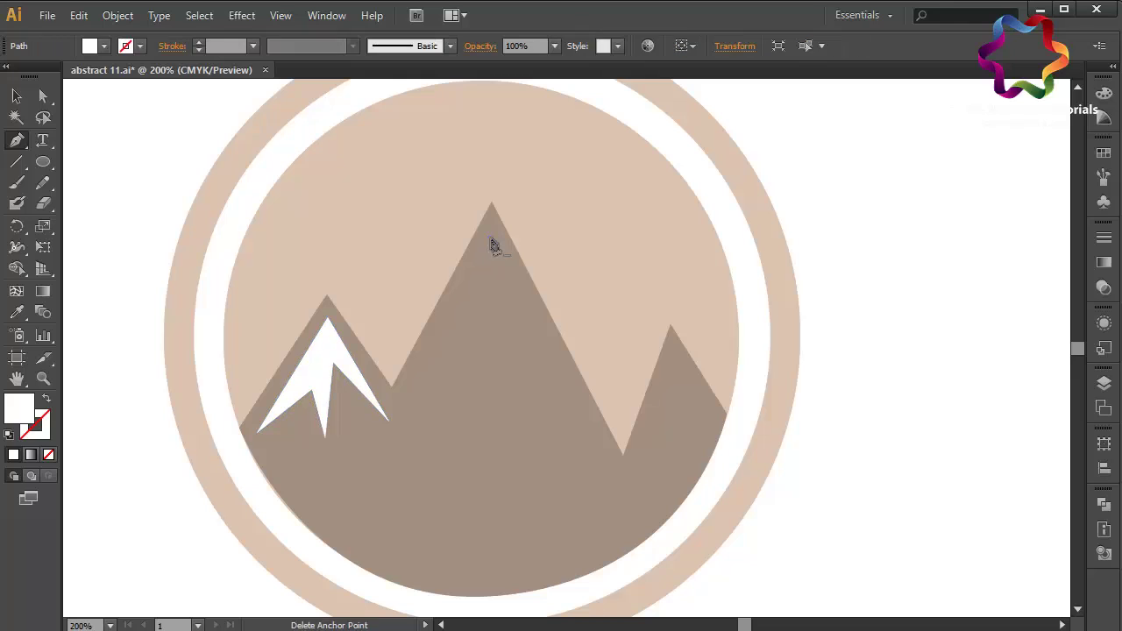
pyautogui.click(416, 380)
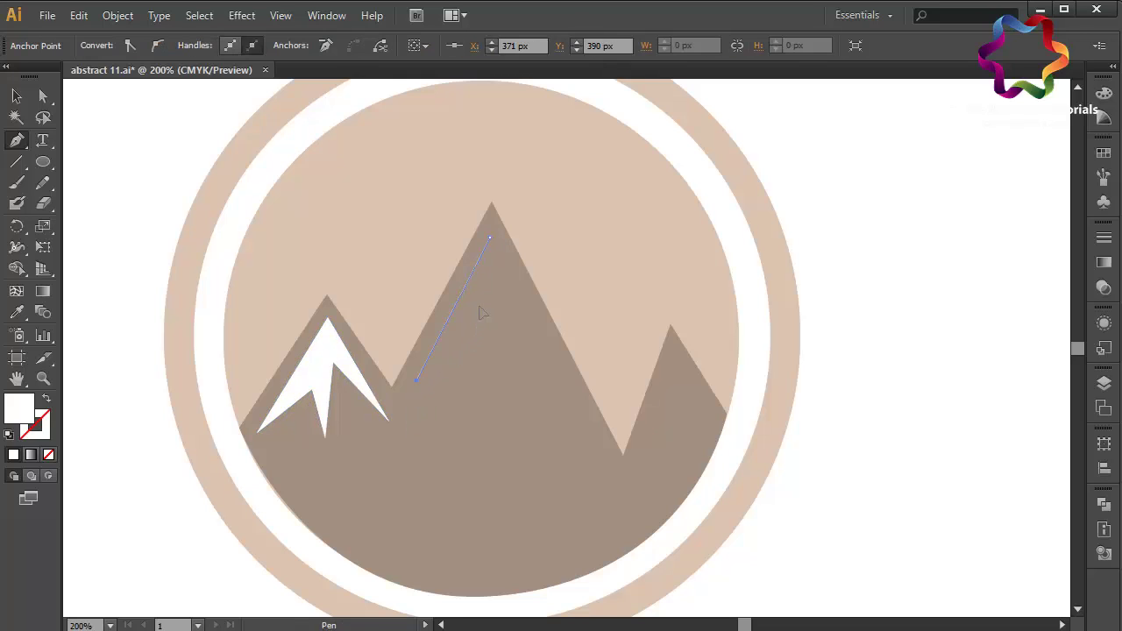
pyautogui.click(481, 311)
pyautogui.click(477, 470)
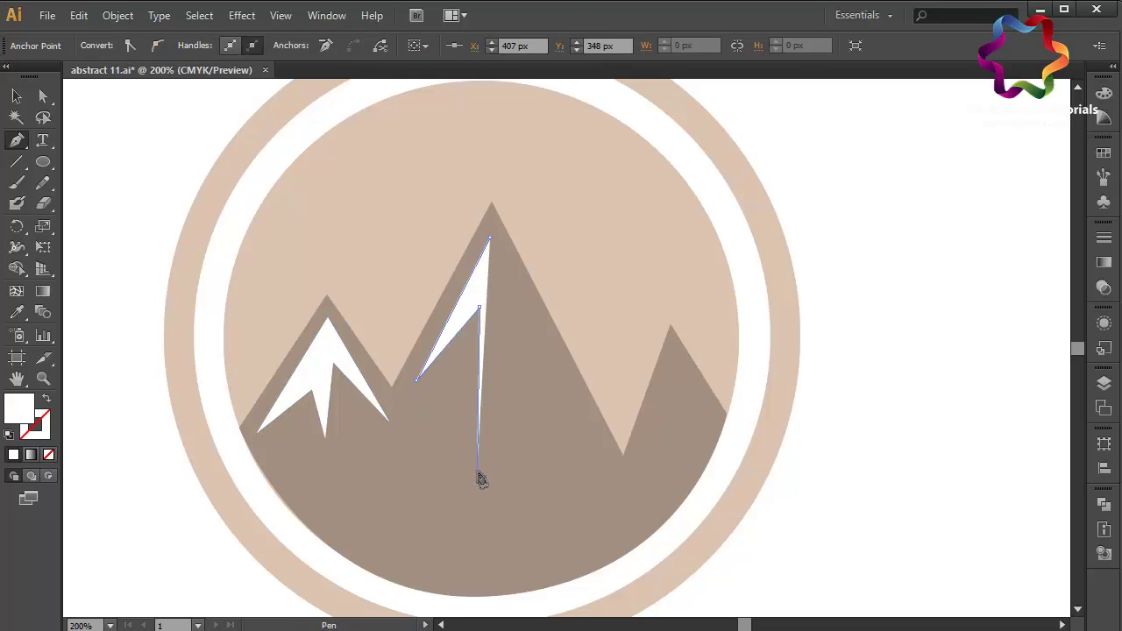
pyautogui.click(508, 360)
pyautogui.click(541, 419)
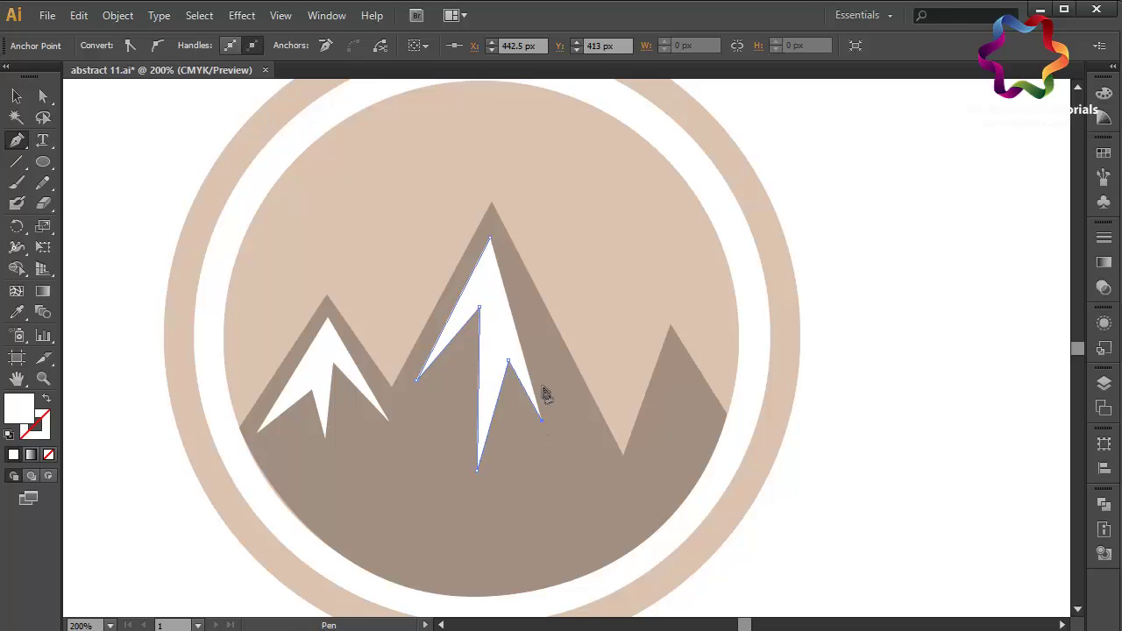
pyautogui.click(527, 333)
pyautogui.click(595, 438)
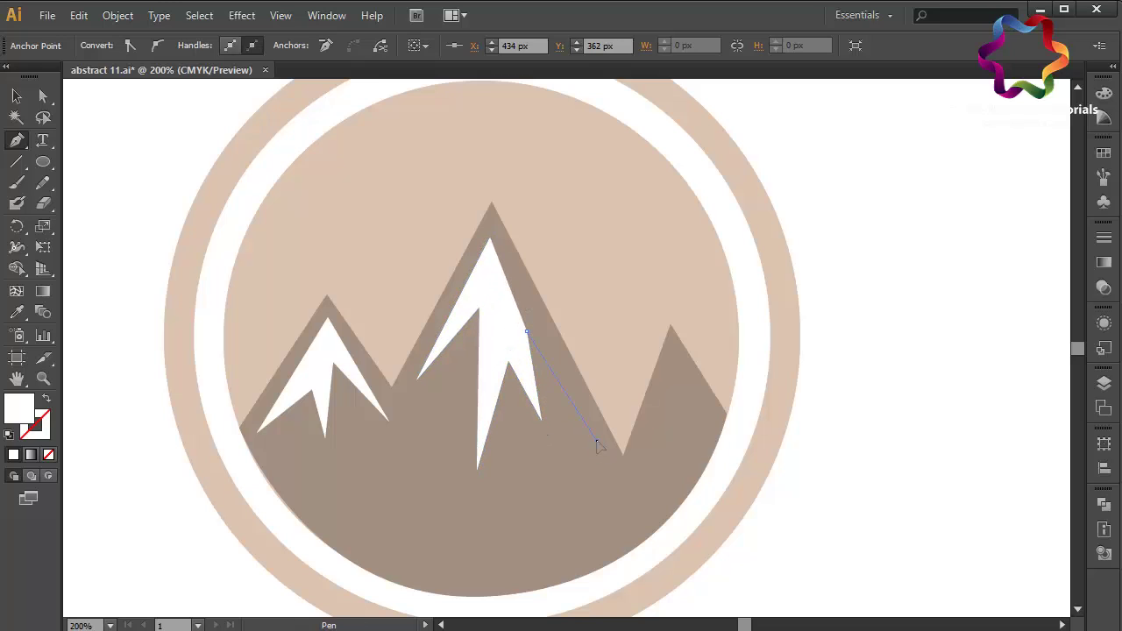
pyautogui.click(492, 240)
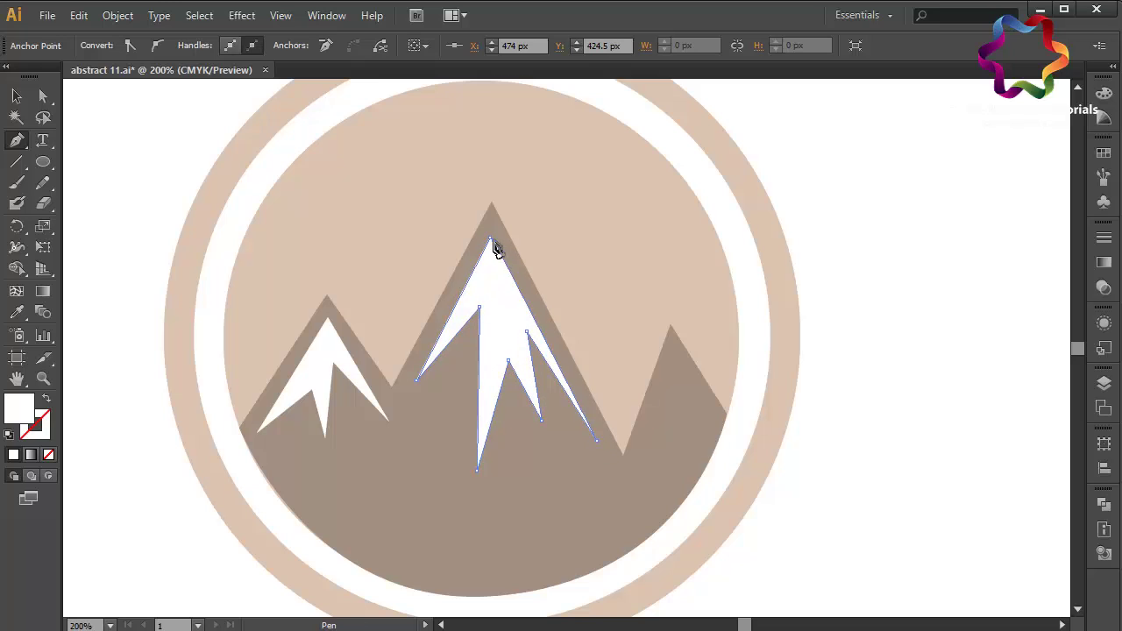
# Nudge the middle snow cap's tip up to the peak, then begin the right peak's cap.
pyautogui.press('Right')
pyautogui.press('Right')
pyautogui.press('Right')
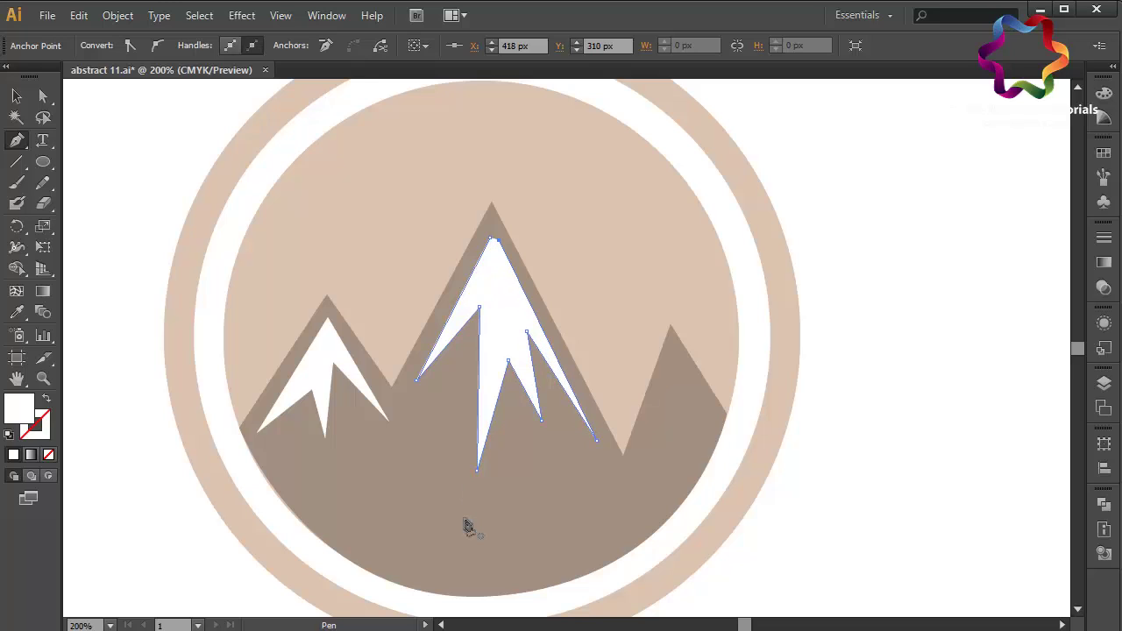
pyautogui.hotkey('ctrl', 'z')
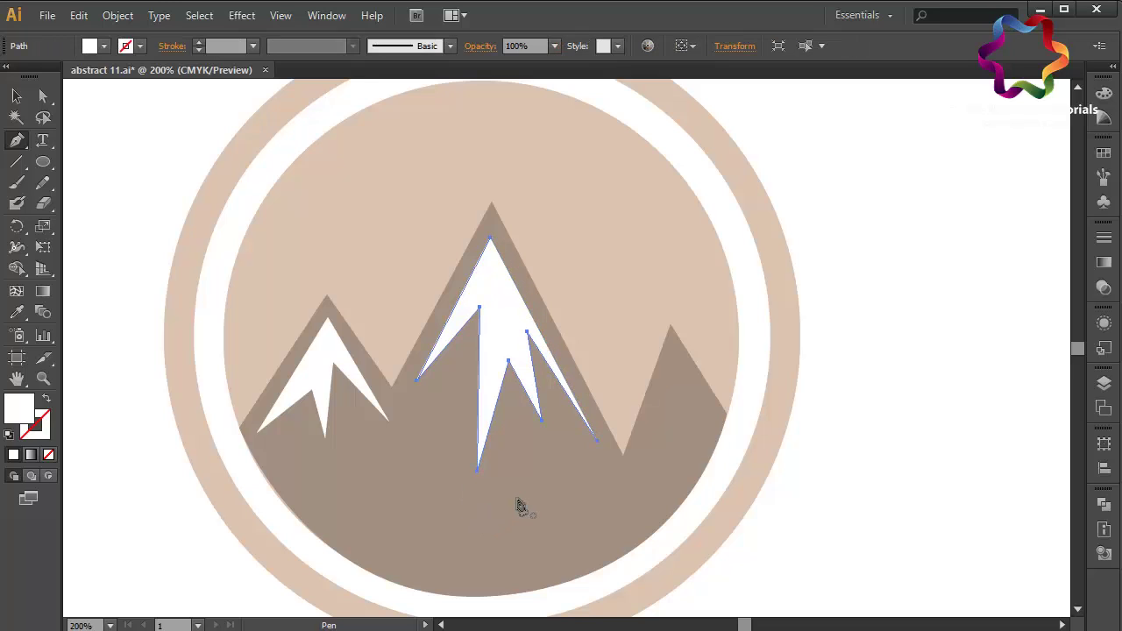
pyautogui.keyDown('ctrl'); pyautogui.click(596, 441); pyautogui.keyUp('ctrl')
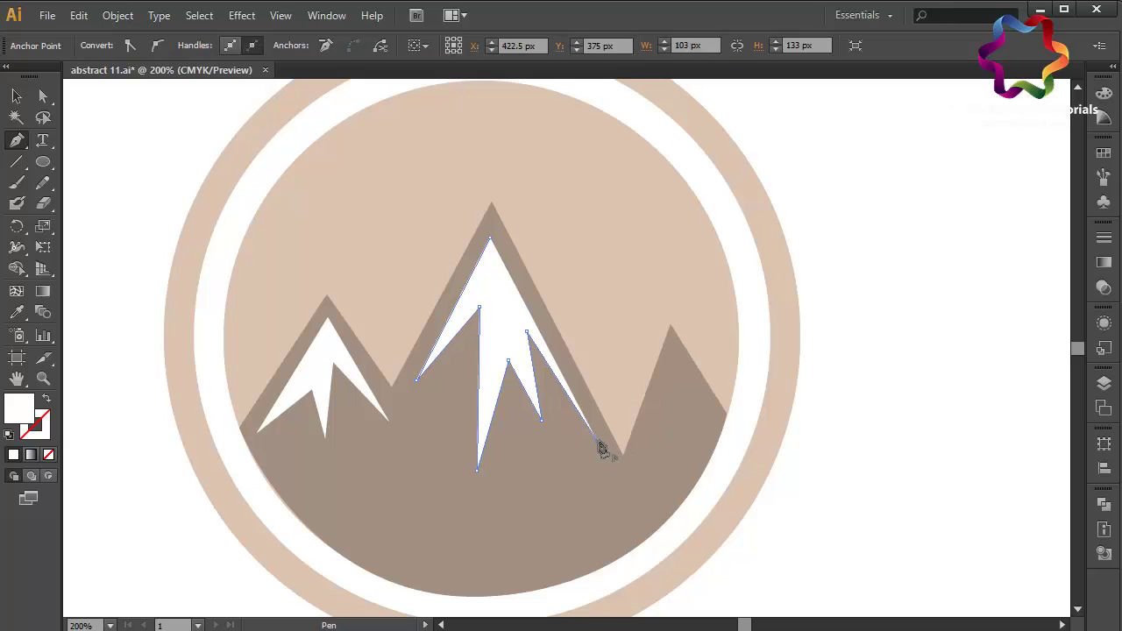
pyautogui.keyDown('ctrl'); pyautogui.click(491, 239); pyautogui.keyUp('ctrl')
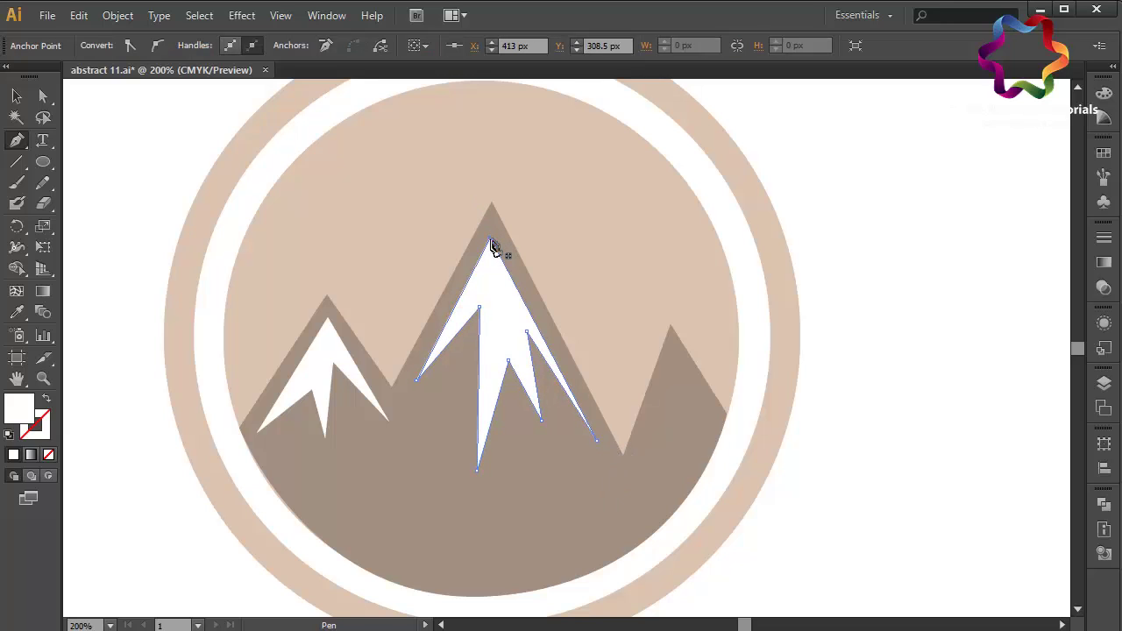
pyautogui.press('Up')
pyautogui.press('Up')
pyautogui.press('Up')
pyautogui.press('Right')
pyautogui.press('Right')
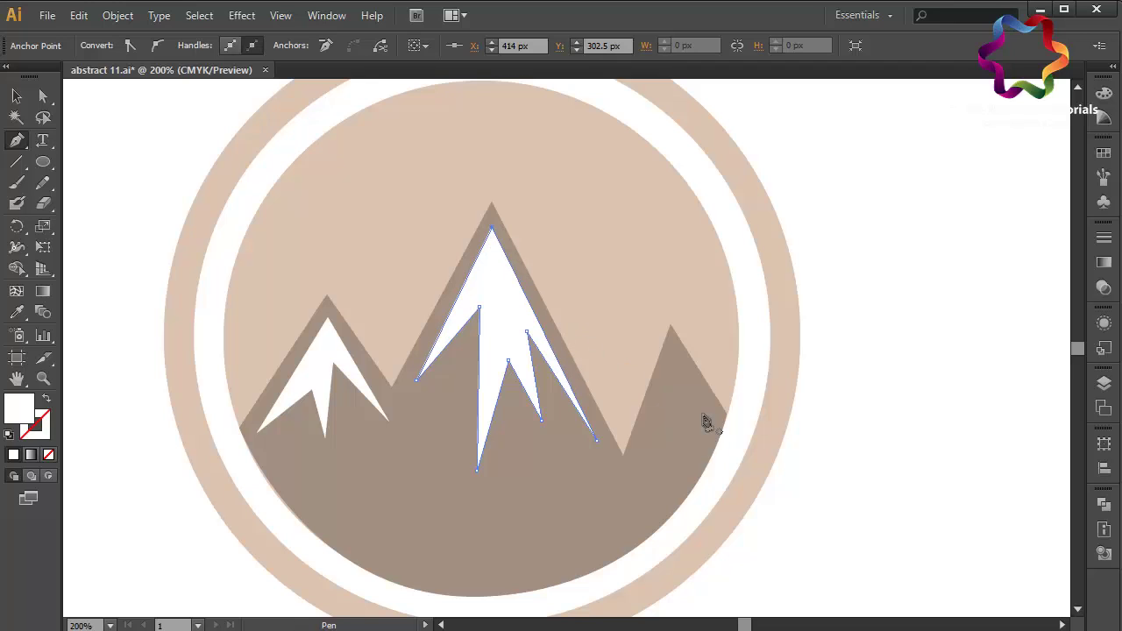
pyautogui.click(672, 353)
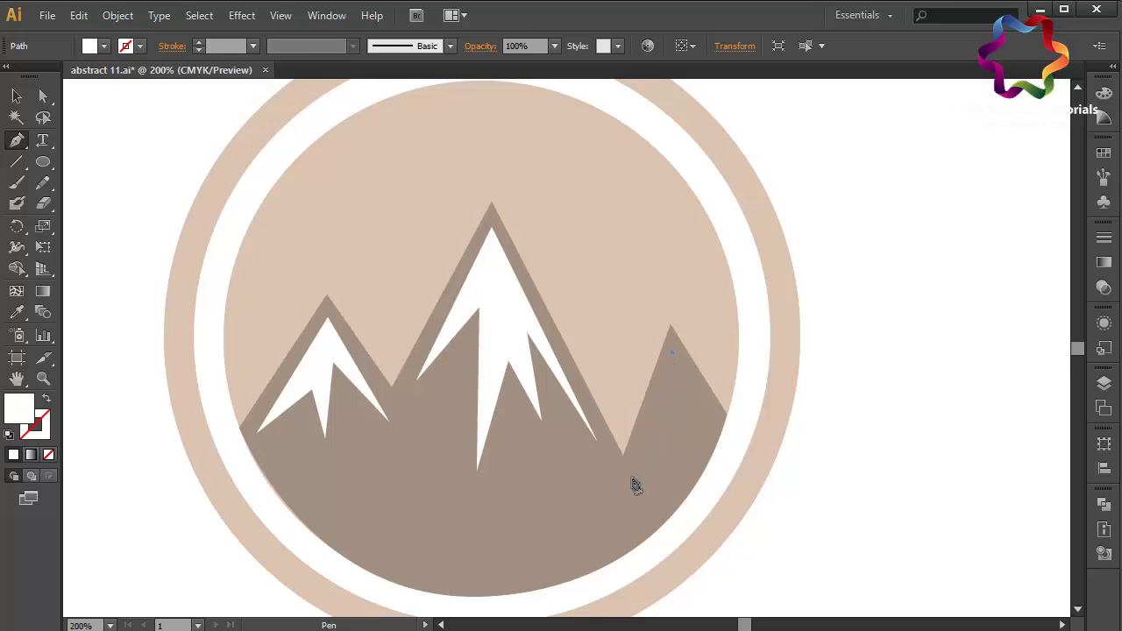
# Outline and close a jagged white snow cap on the small right peak.
pyautogui.click(630, 478)
pyautogui.click(657, 434)
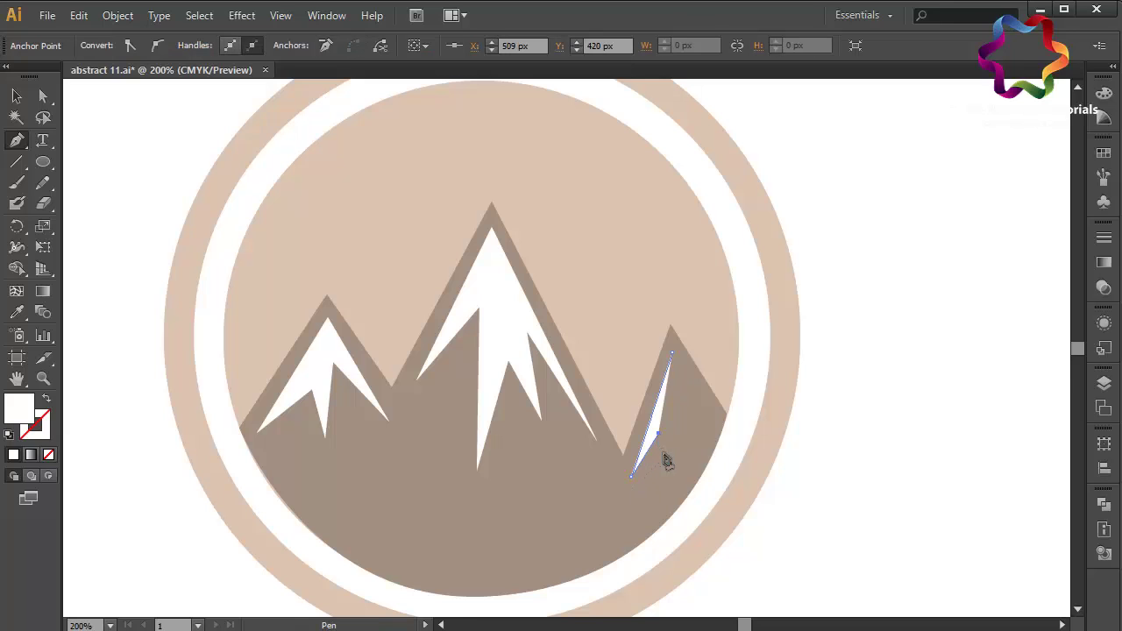
pyautogui.click(666, 460)
pyautogui.click(676, 401)
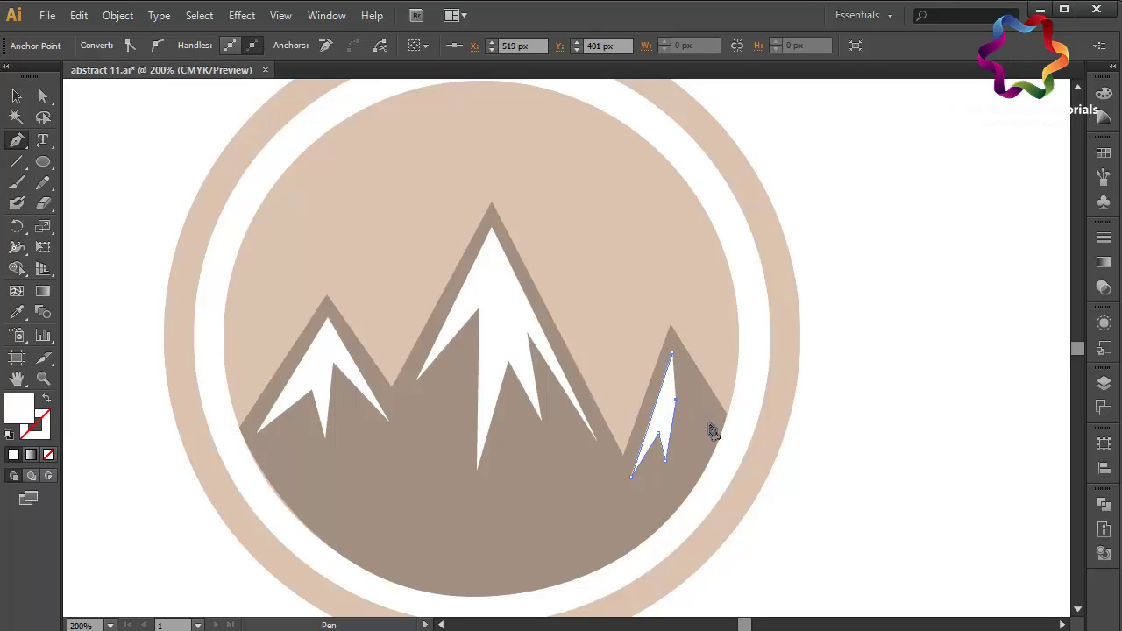
pyautogui.click(715, 418)
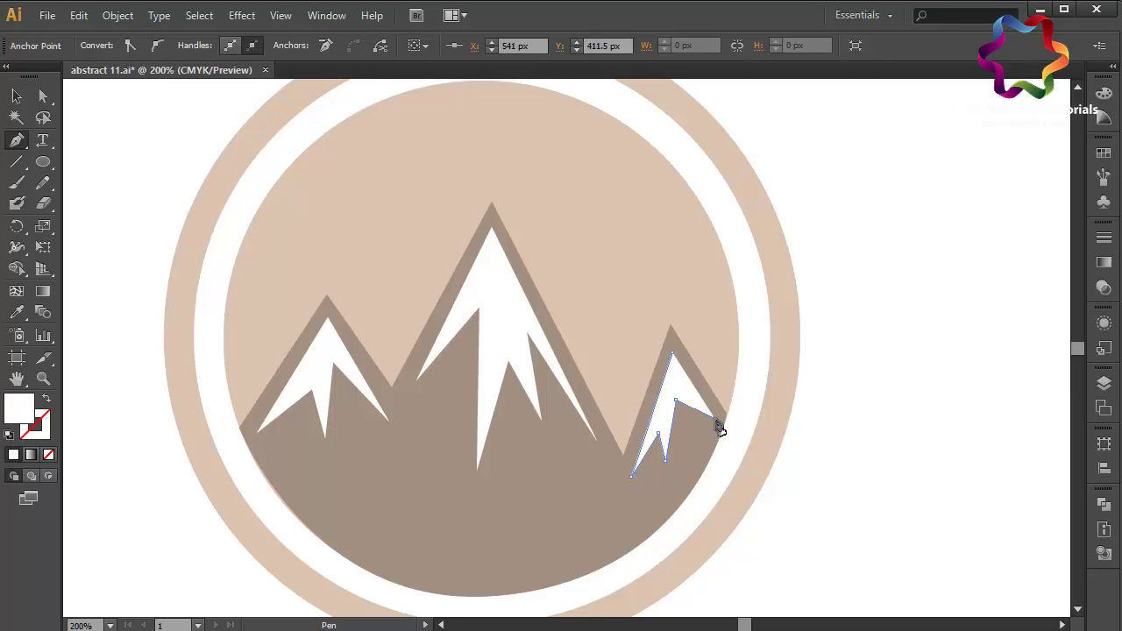
pyautogui.click(673, 355)
# Inspect the snow caps and mountain with Direct Selection, then clear the selection.
pyautogui.click(46, 99)
pyautogui.click(257, 436)
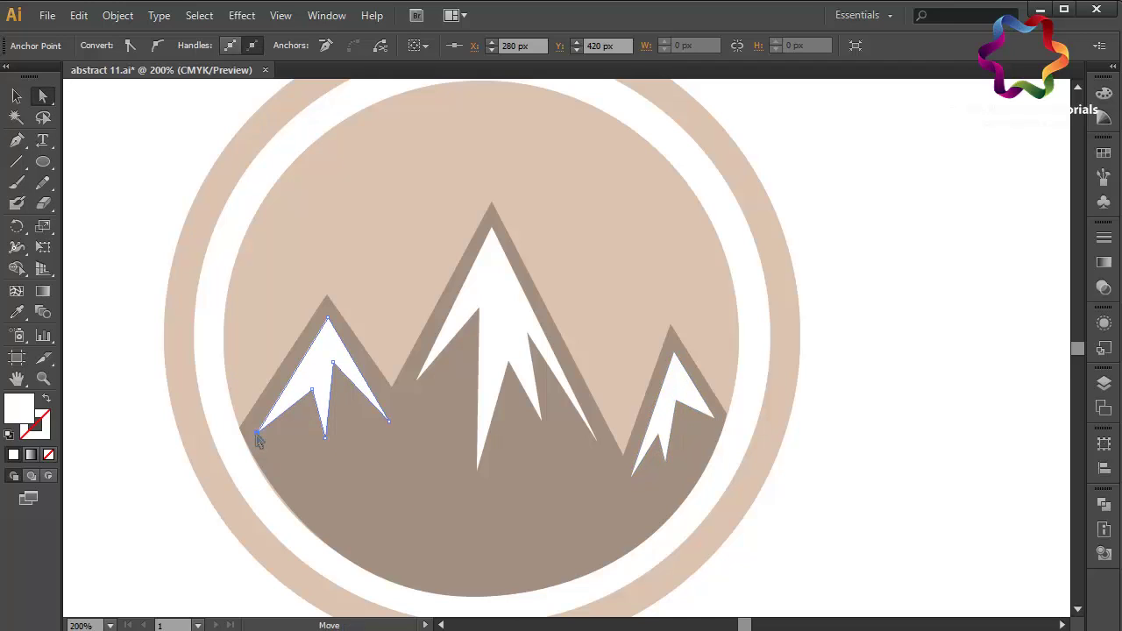
pyautogui.click(394, 424)
pyautogui.click(392, 430)
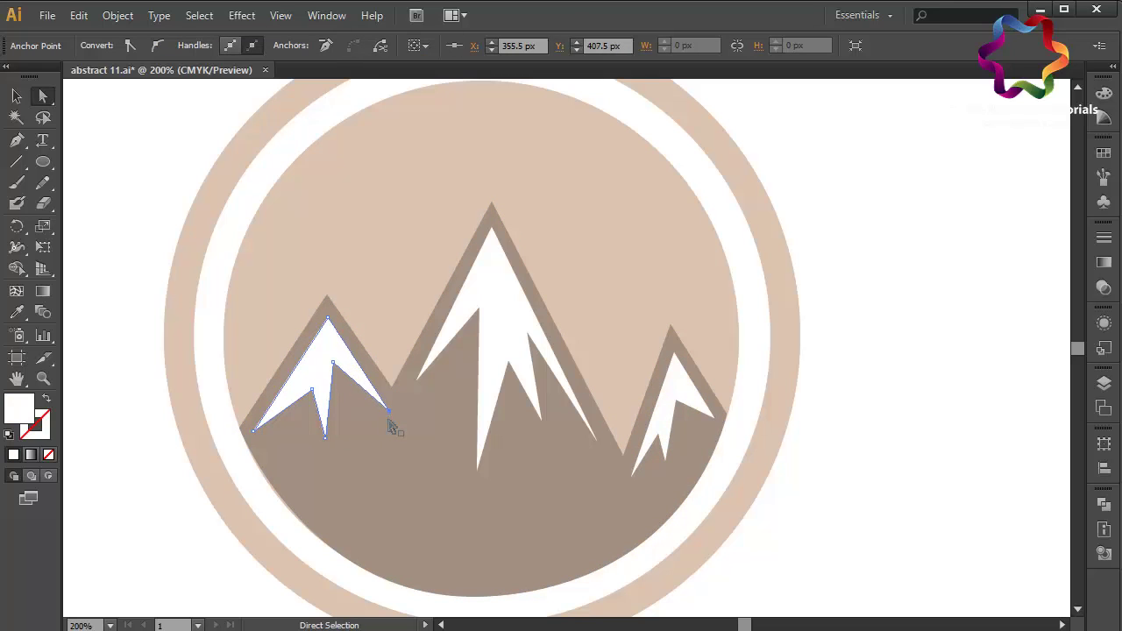
pyautogui.click(137, 400)
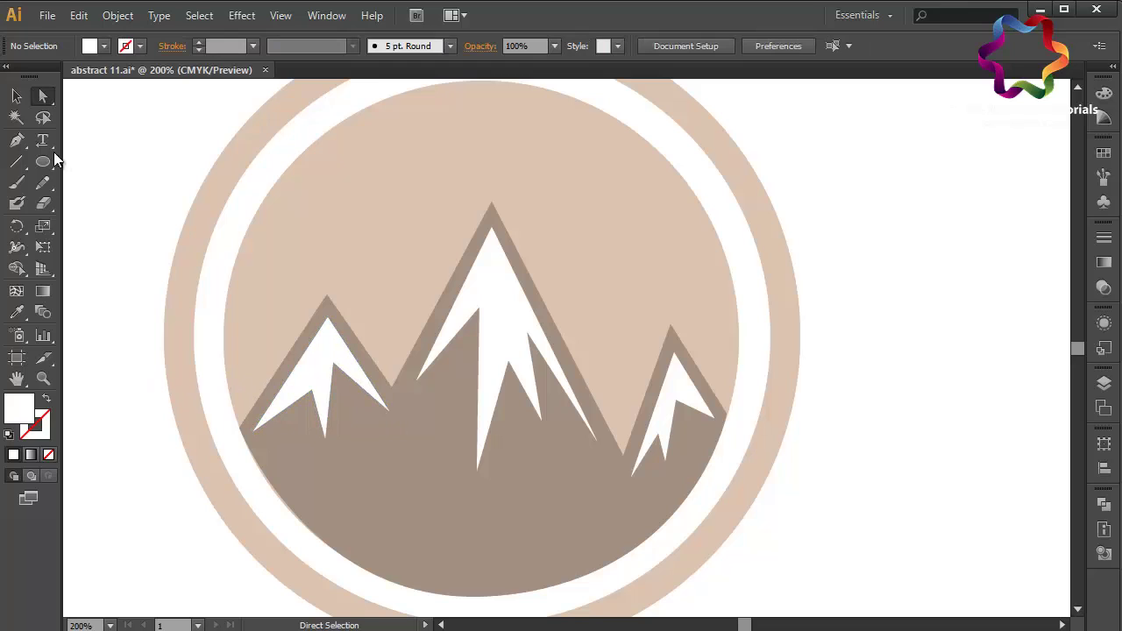
# Drag the mountain's bottom anchor handle with Direct Selection so its curve fits the inner circle.
pyautogui.click(16, 139)
pyautogui.scroll(-1, 342, 284)
pyautogui.scroll(-2, 342, 284)
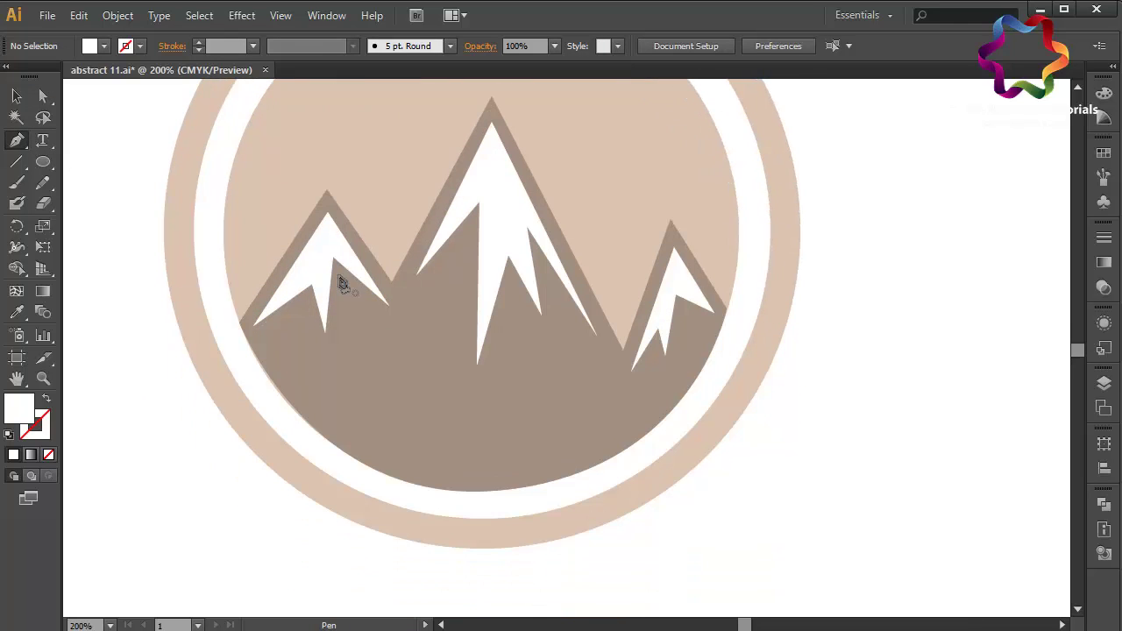
pyautogui.click(43, 96)
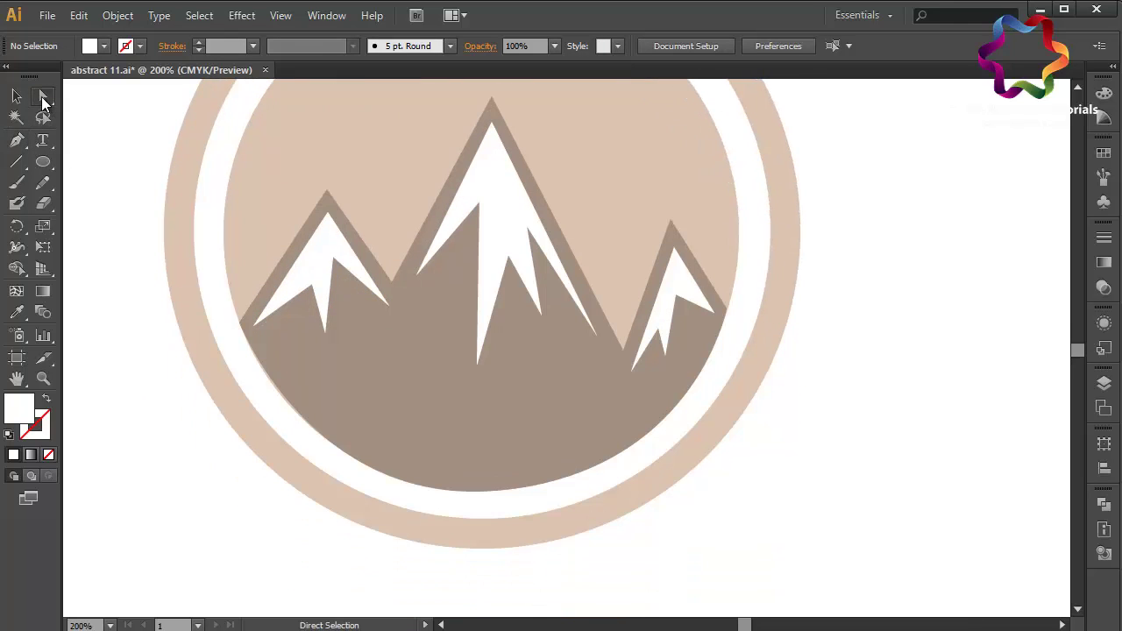
pyautogui.click(242, 326)
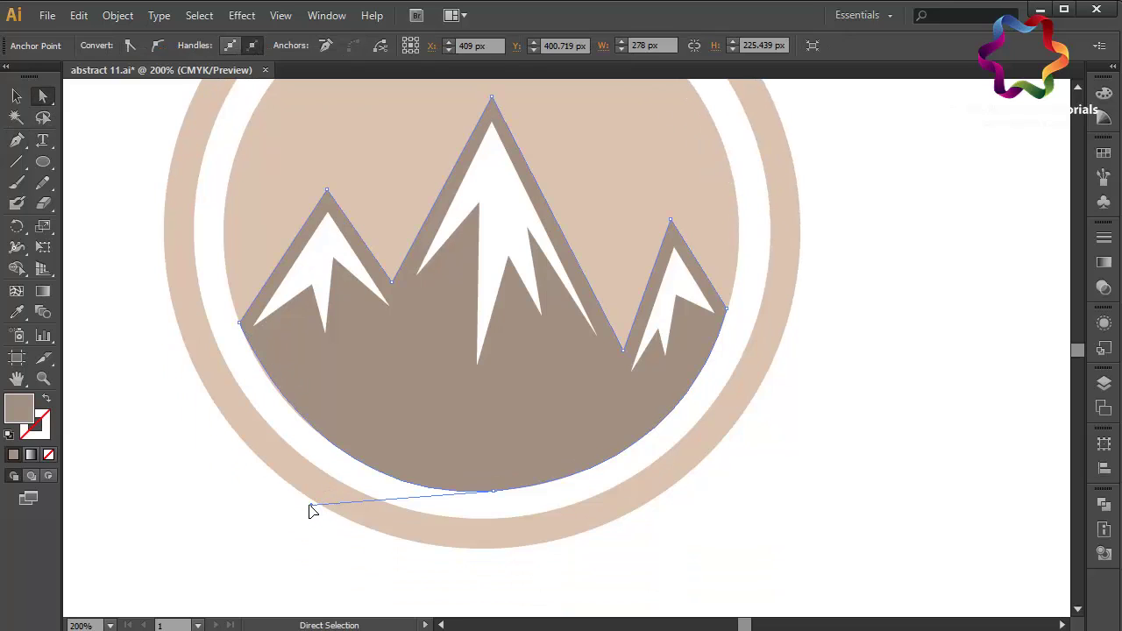
pyautogui.moveTo(308, 510); pyautogui.dragTo(303, 510)
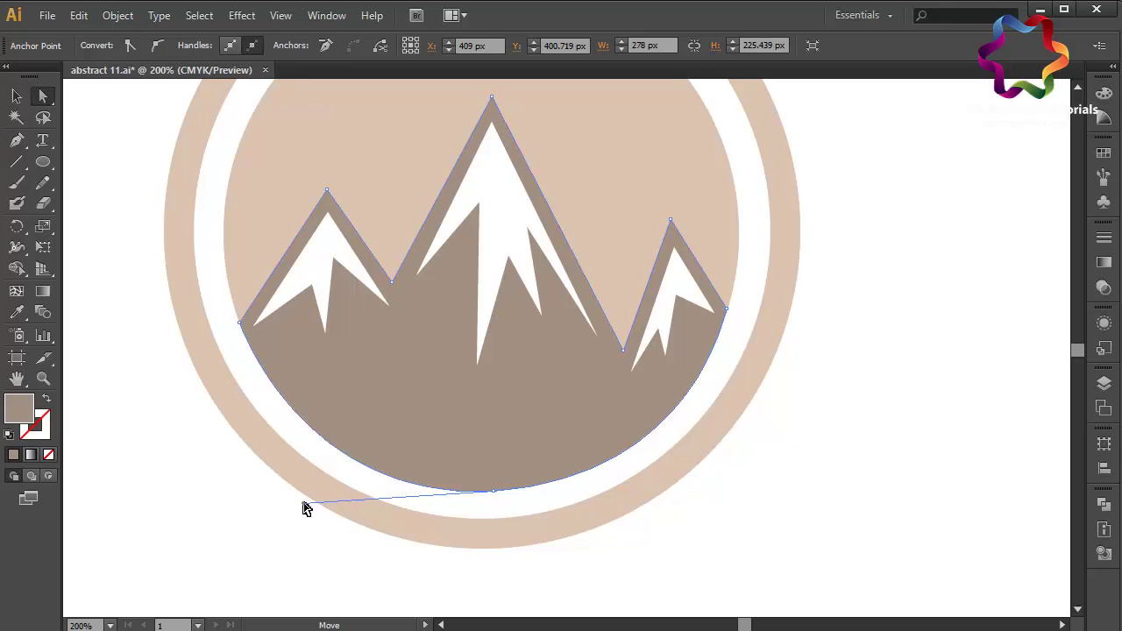
pyautogui.click(131, 515)
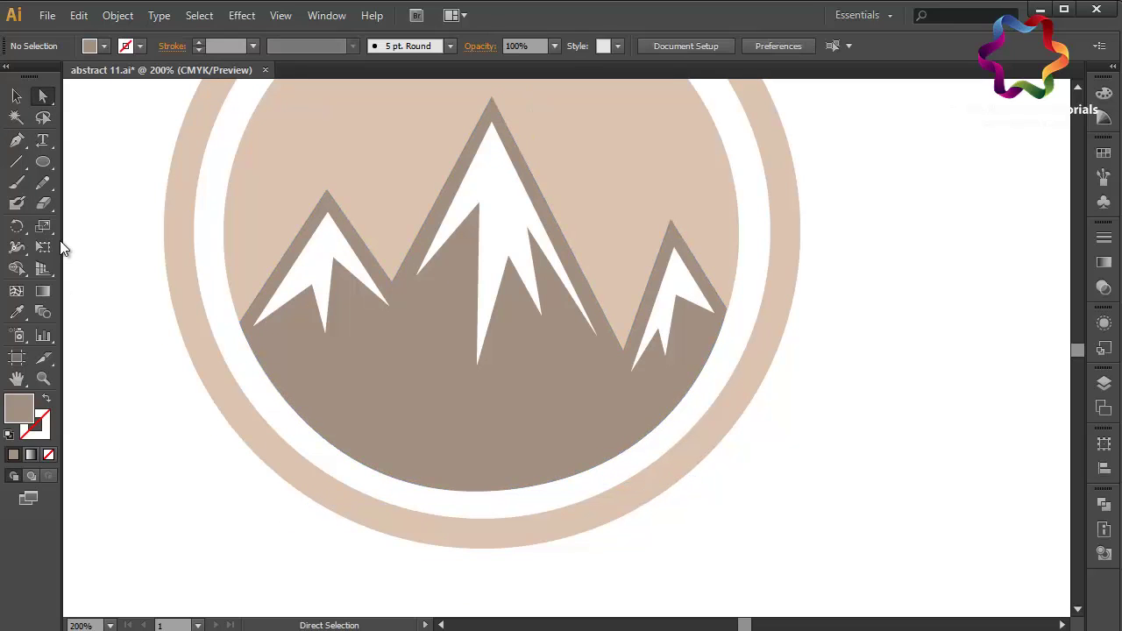
pyautogui.click(17, 142)
# Draw a closed, curved rolling-hill shape across the lower mountain area.
pyautogui.click(279, 394)
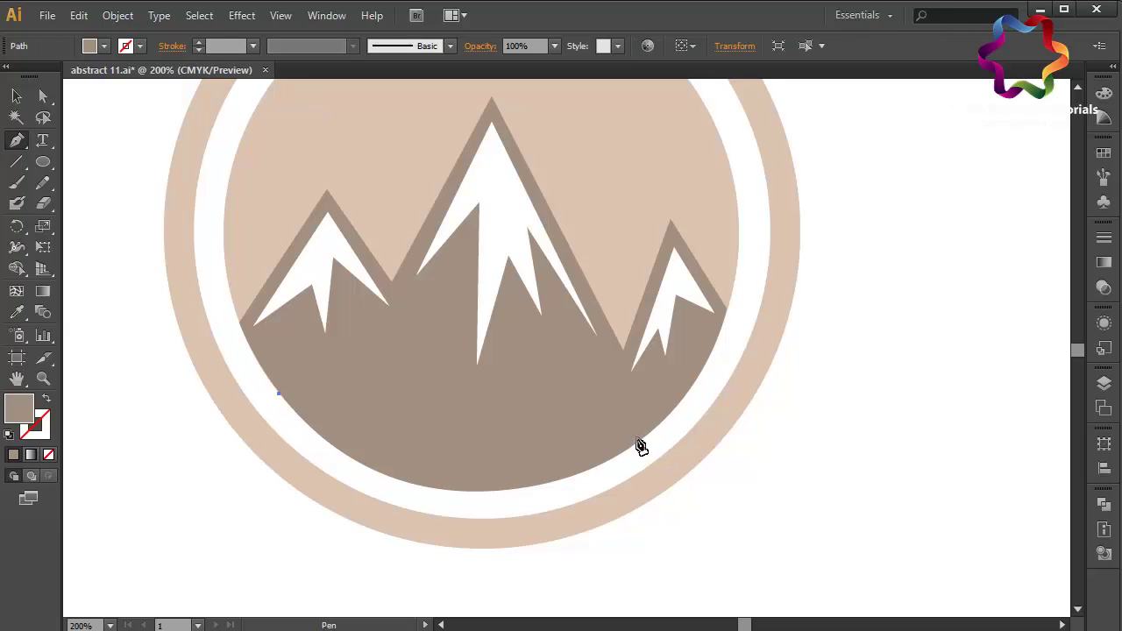
pyautogui.moveTo(646, 435); pyautogui.dragTo(853, 548)
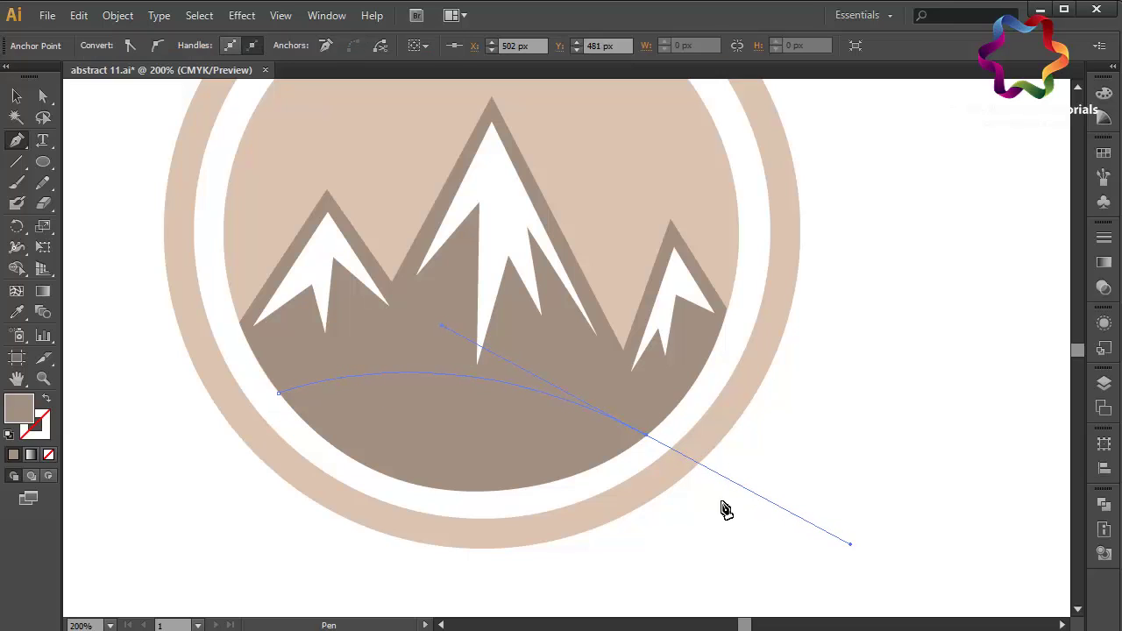
pyautogui.click(648, 438)
pyautogui.moveTo(536, 485); pyautogui.dragTo(457, 505)
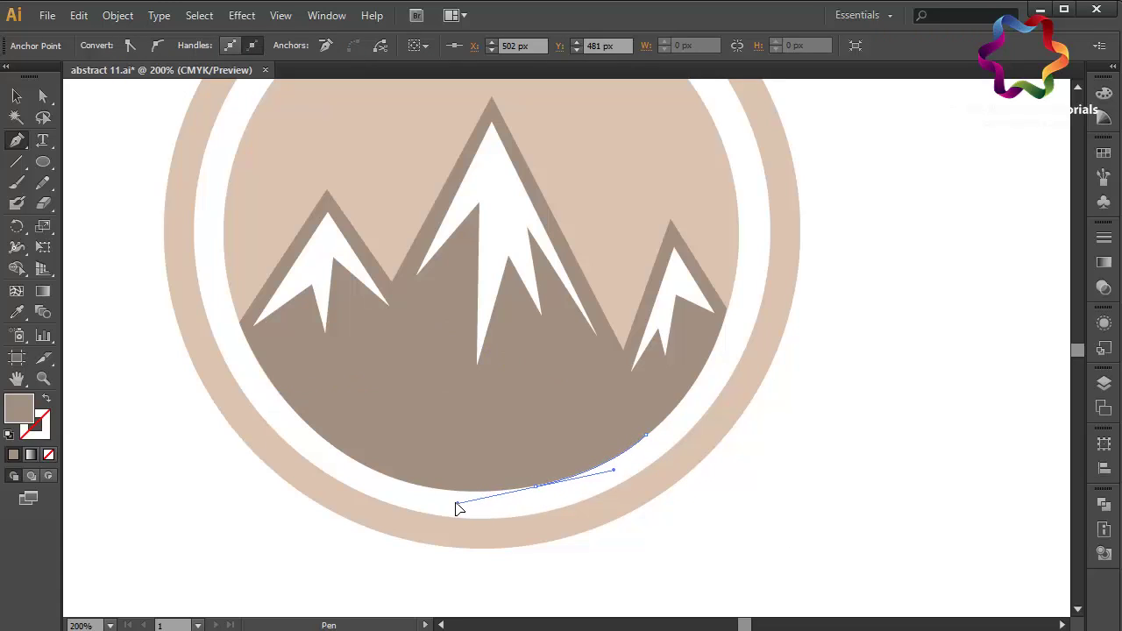
pyautogui.click(537, 485)
pyautogui.moveTo(278, 393); pyautogui.dragTo(149, 393)
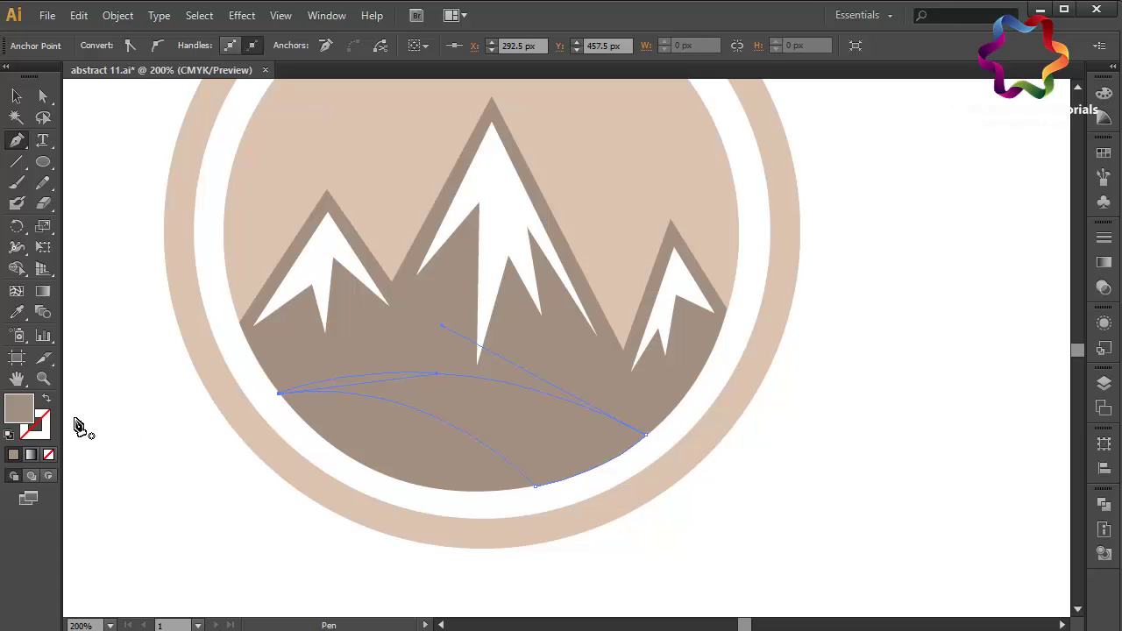
# Fill the hill with darker brown 7C6F66 and deselect it.
pyautogui.doubleClick(18, 410)
pyautogui.click(591, 323)
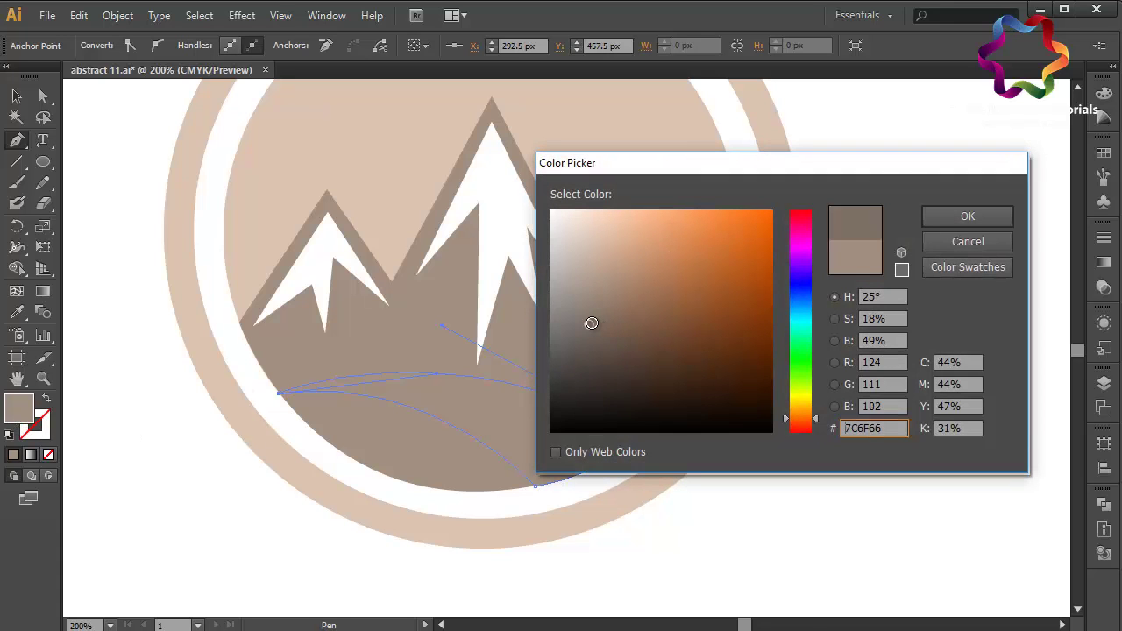
pyautogui.click(968, 217)
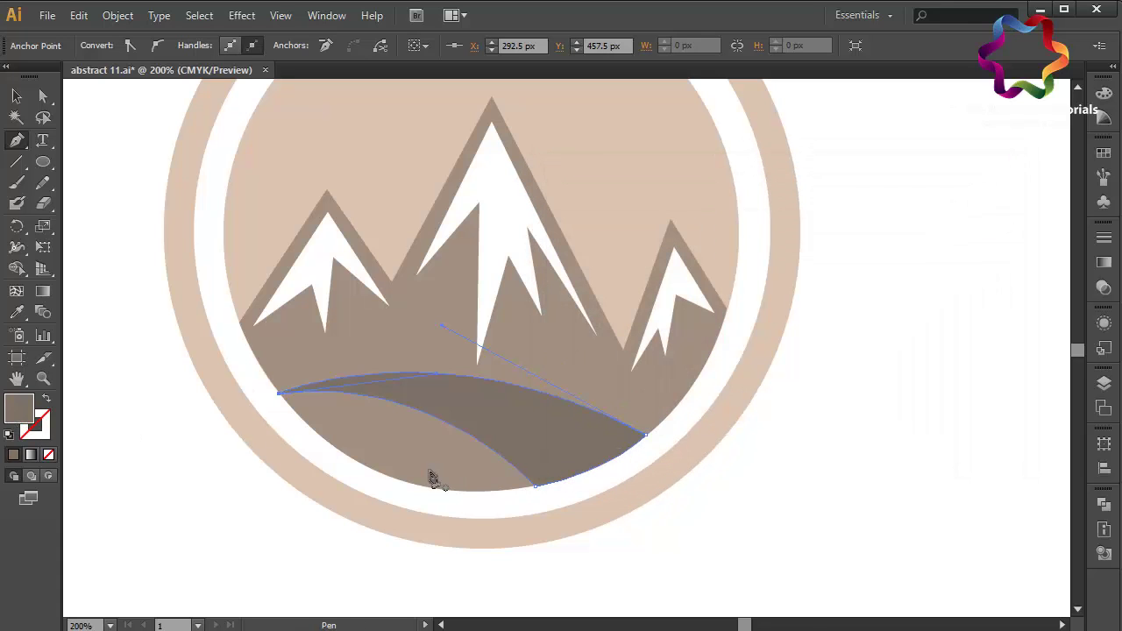
pyautogui.hotkey('ctrl', 'shift', 'a')
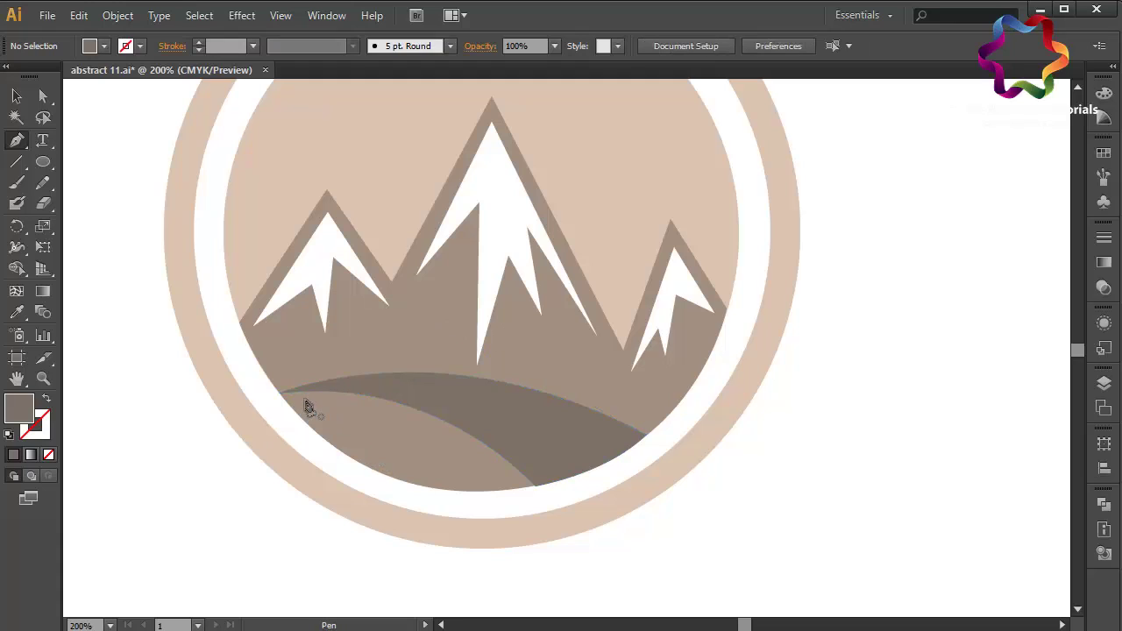
# Pen-draw a second curved hill shape across the lower left of the badge.
pyautogui.click(280, 394)
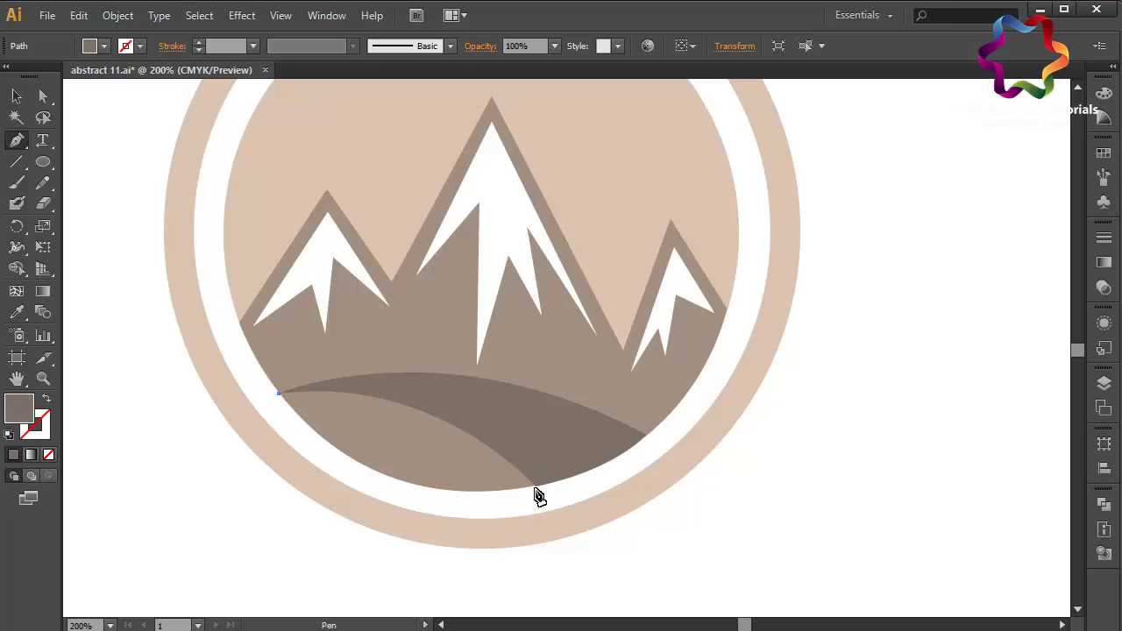
pyautogui.moveTo(535, 488)
pyautogui.mouseDown()
pyautogui.moveTo(689, 449)
pyautogui.moveTo(715, 456)
pyautogui.mouseUp()
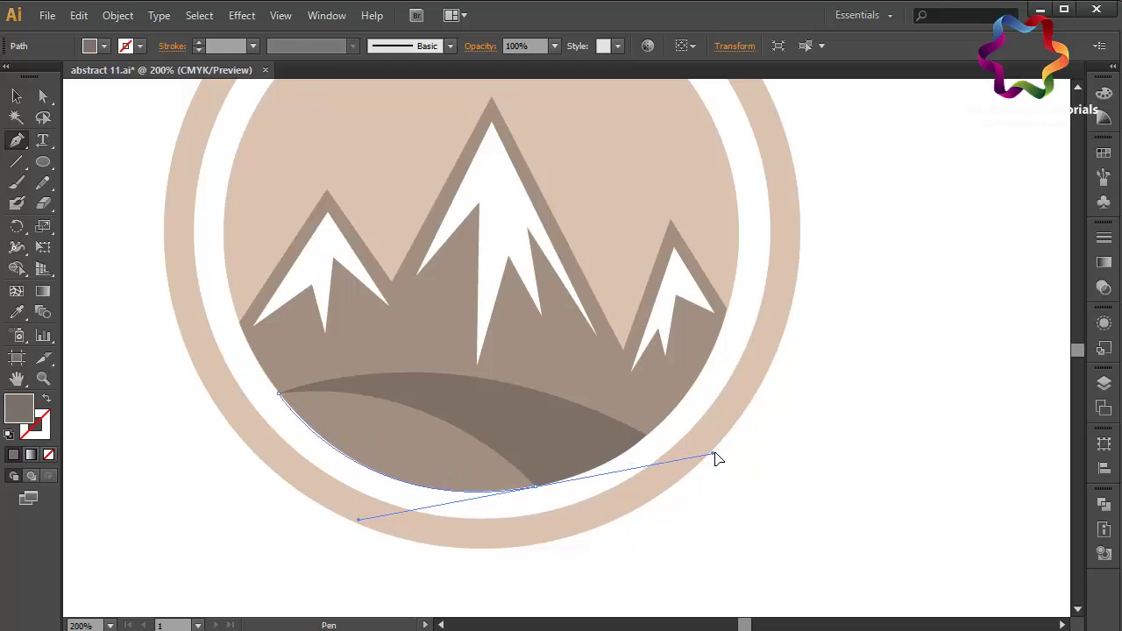
pyautogui.moveTo(712, 455); pyautogui.dragTo(710, 449)
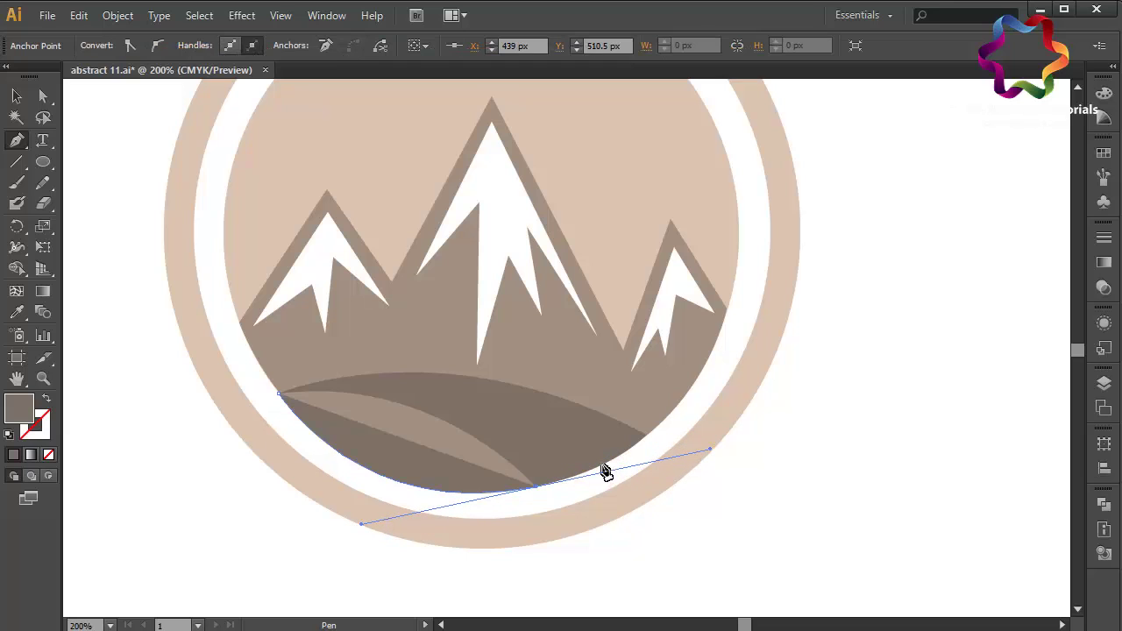
pyautogui.click(536, 489)
pyautogui.moveTo(279, 396); pyautogui.dragTo(156, 420)
# Fill the second hill with darker brown #564D47, then select both hills and deselect.
pyautogui.doubleClick(19, 408)
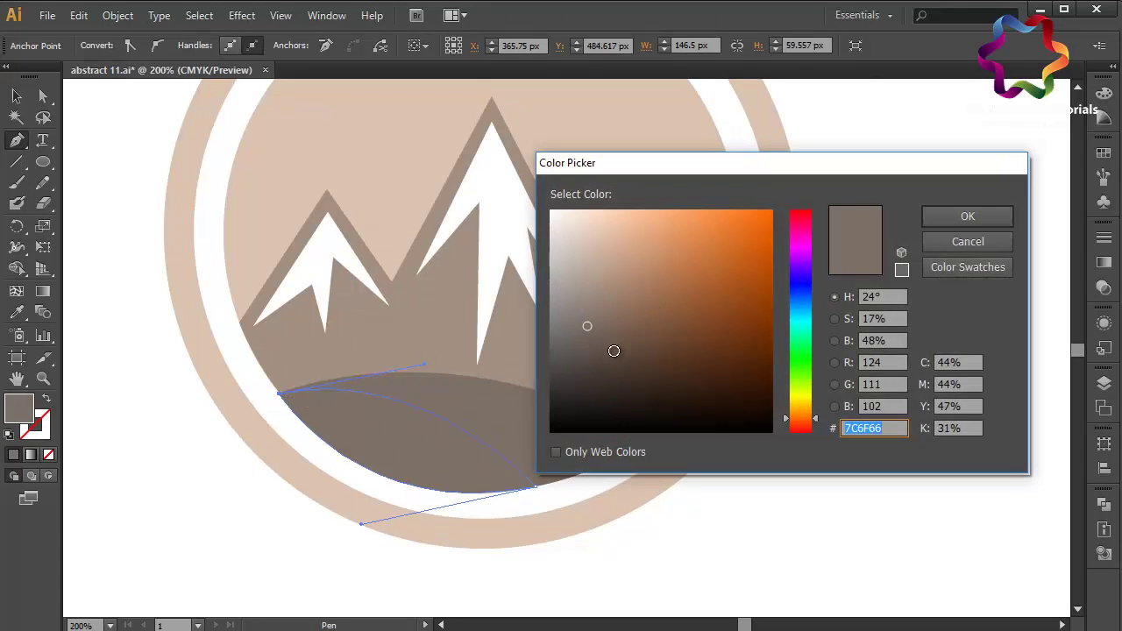
pyautogui.click(590, 356)
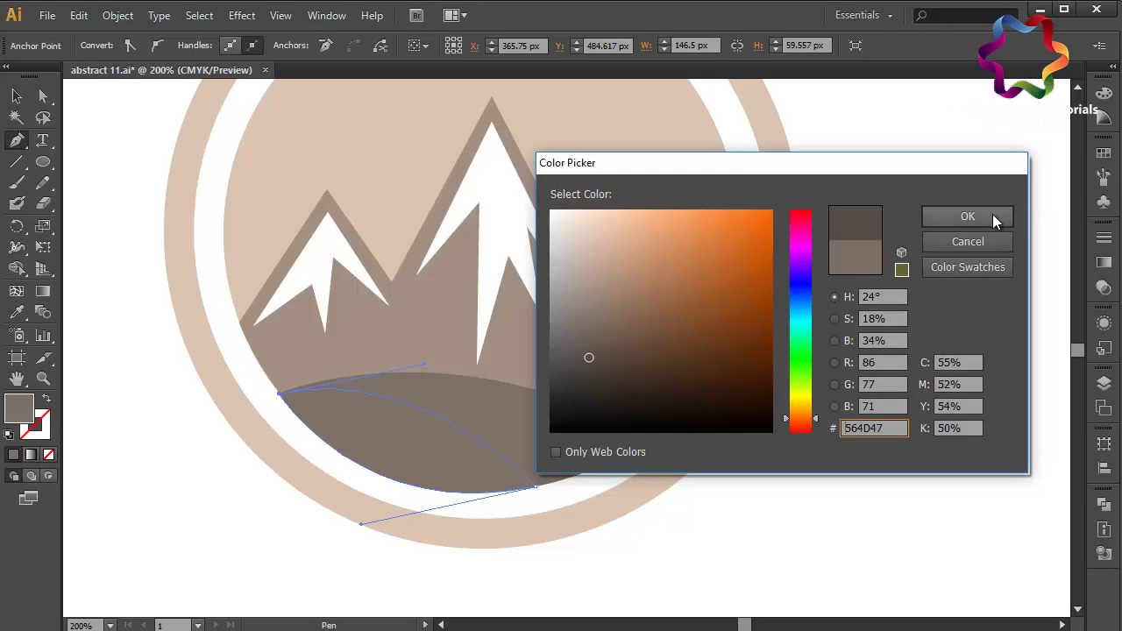
pyautogui.click(993, 216)
pyautogui.click(18, 98)
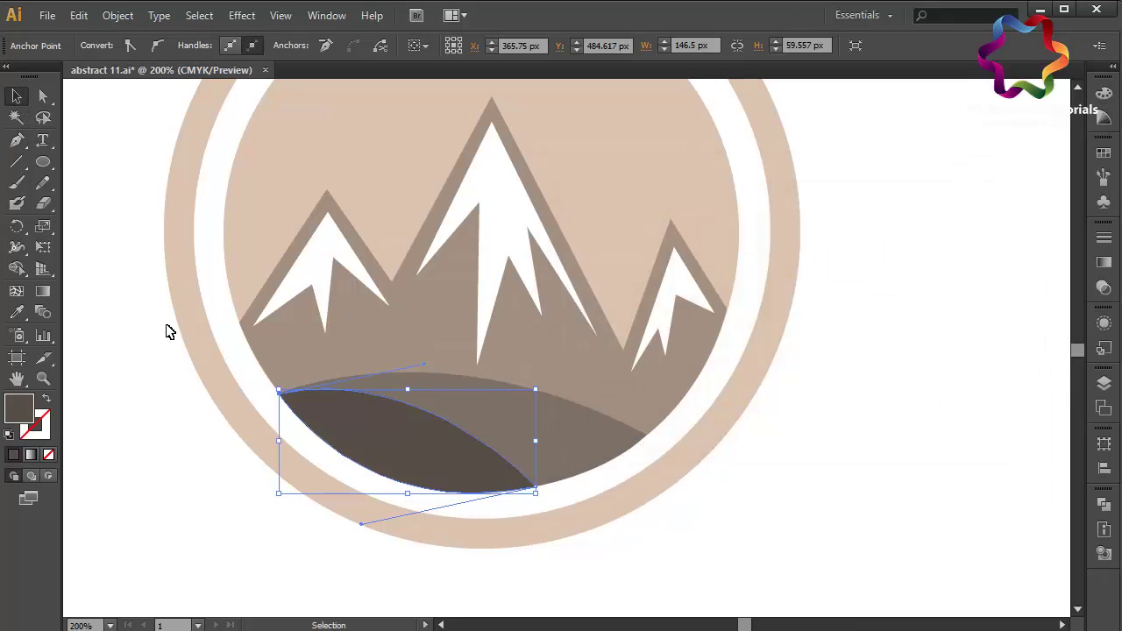
pyautogui.click(169, 331)
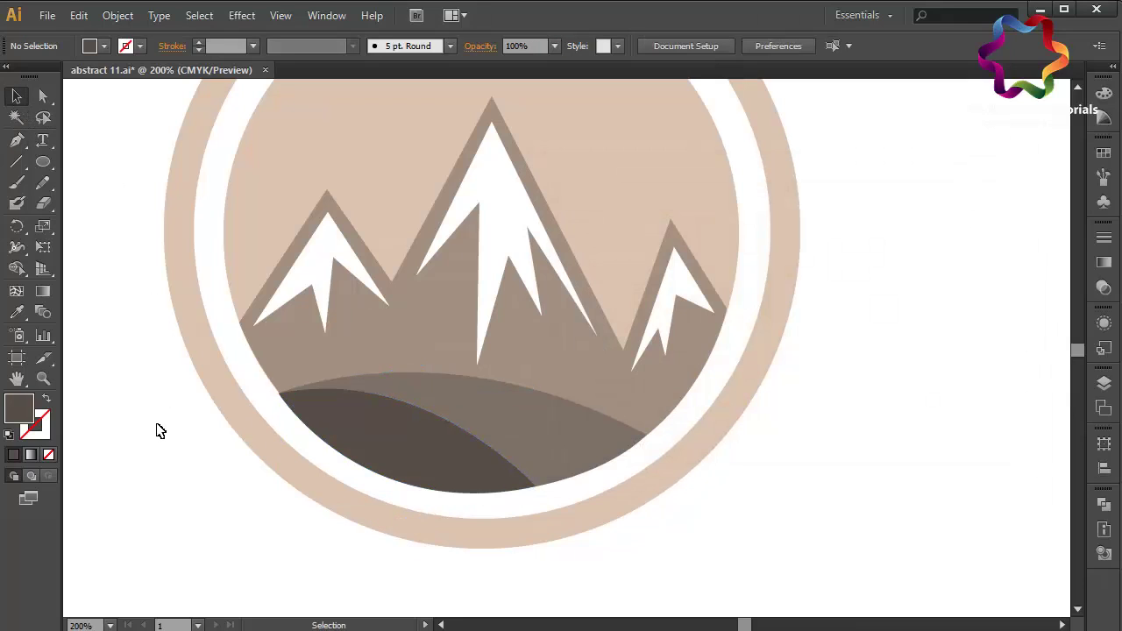
pyautogui.click(378, 427)
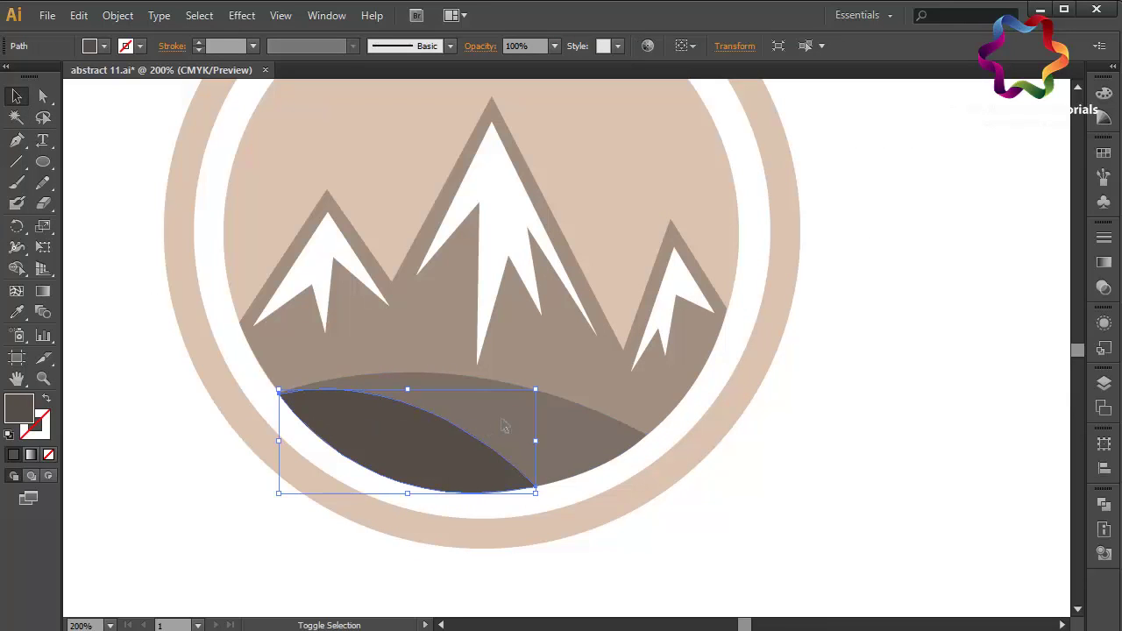
pyautogui.keyDown('shift'); pyautogui.click(504, 426); pyautogui.keyUp('shift')
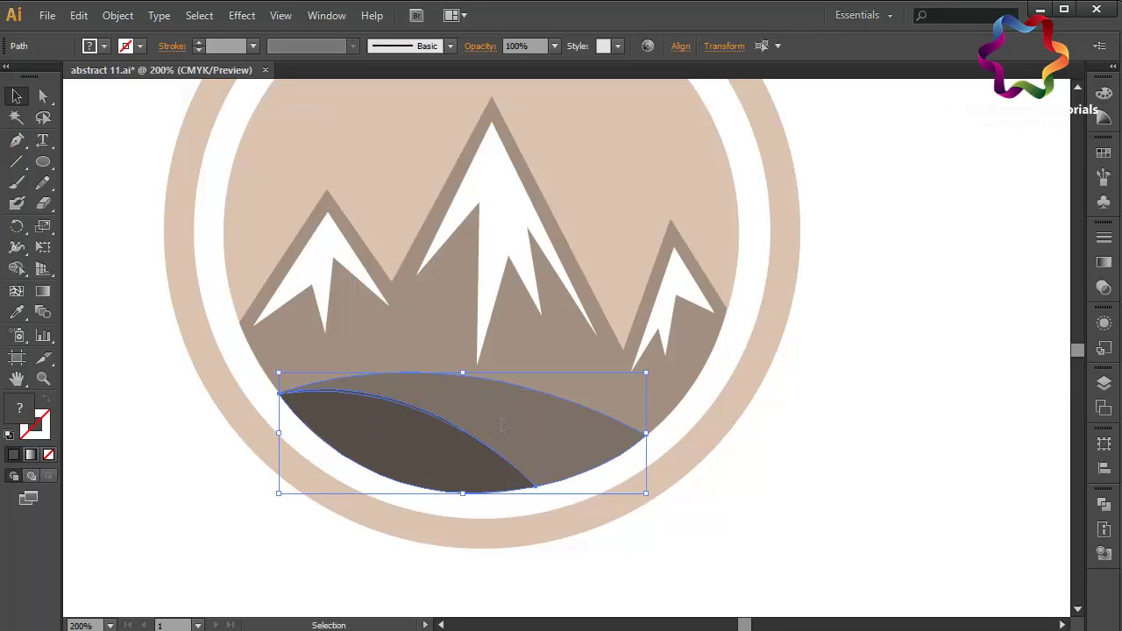
pyautogui.click(850, 493)
# Try several swatch fills on the inner sky circle, ending on light beige.
pyautogui.hotkey('ctrl', '-')
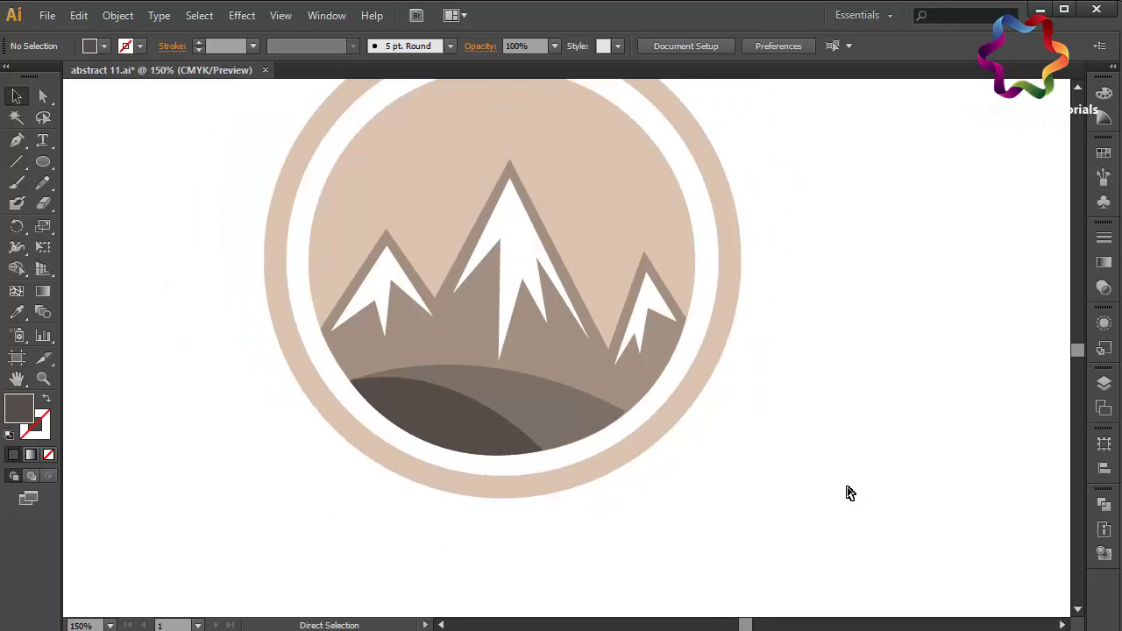
pyautogui.hotkey('ctrl', '-')
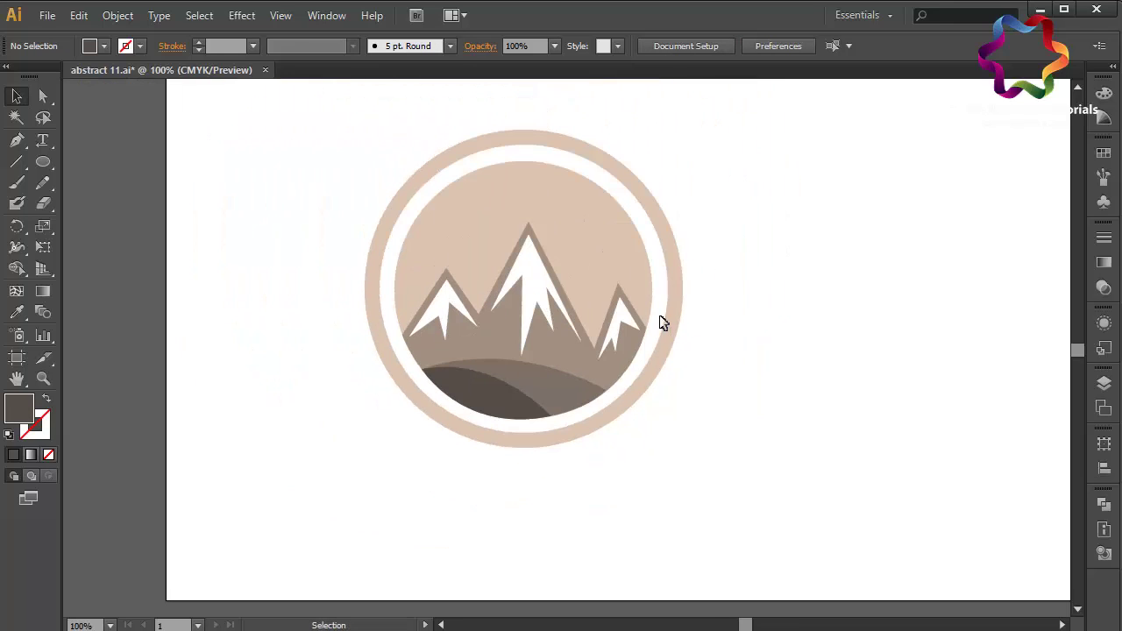
pyautogui.click(605, 255)
pyautogui.click(1103, 154)
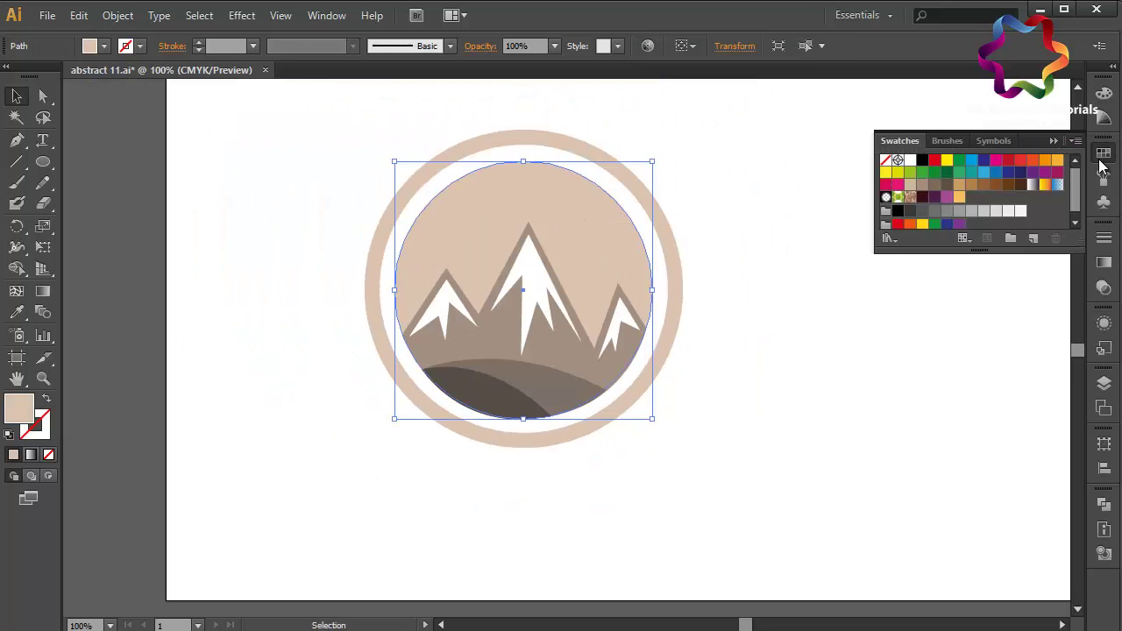
pyautogui.click(1033, 161)
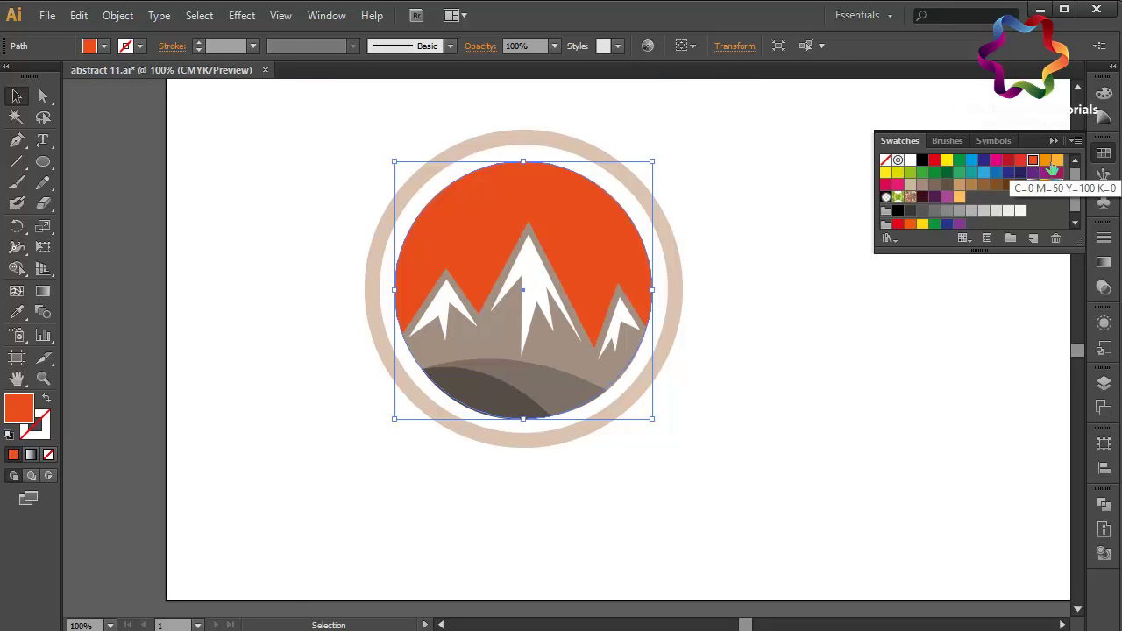
pyautogui.click(1049, 162)
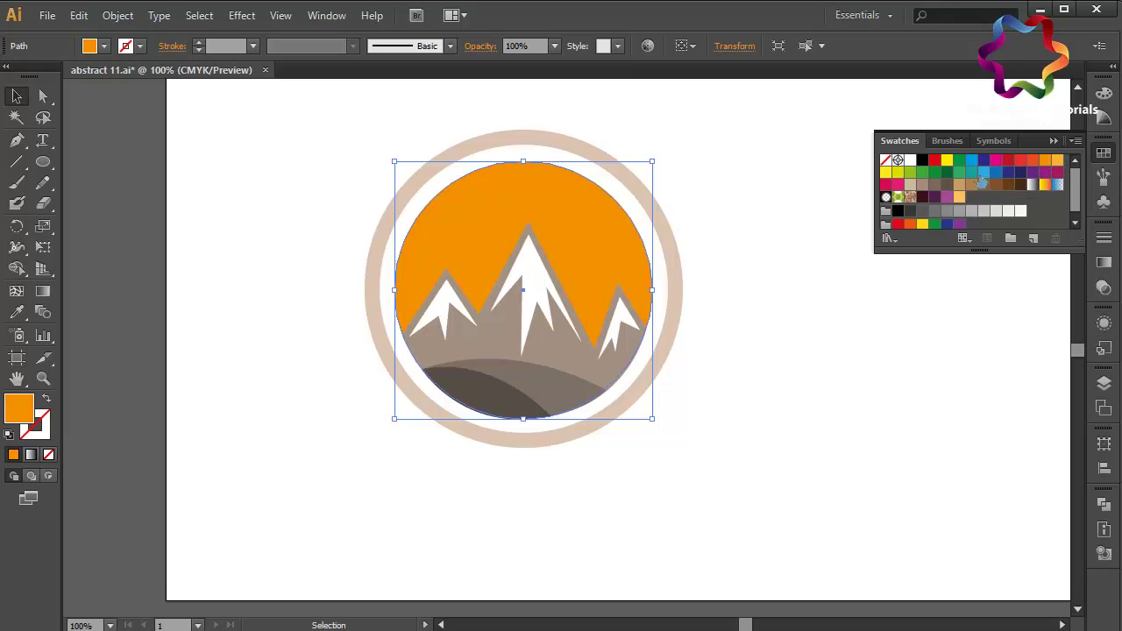
pyautogui.click(995, 211)
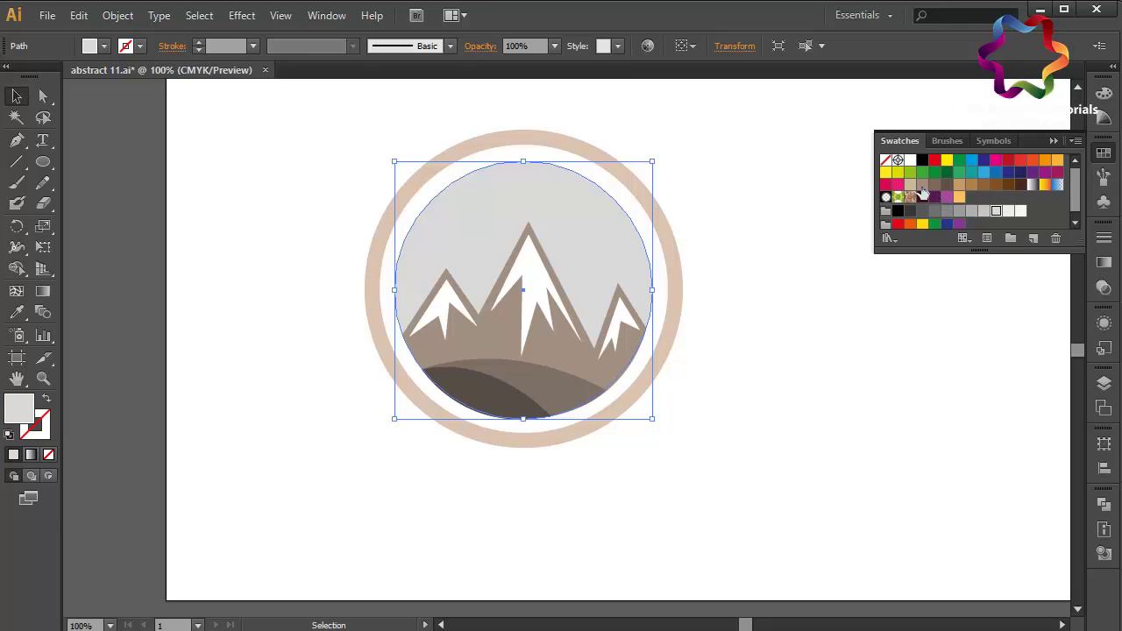
pyautogui.click(922, 186)
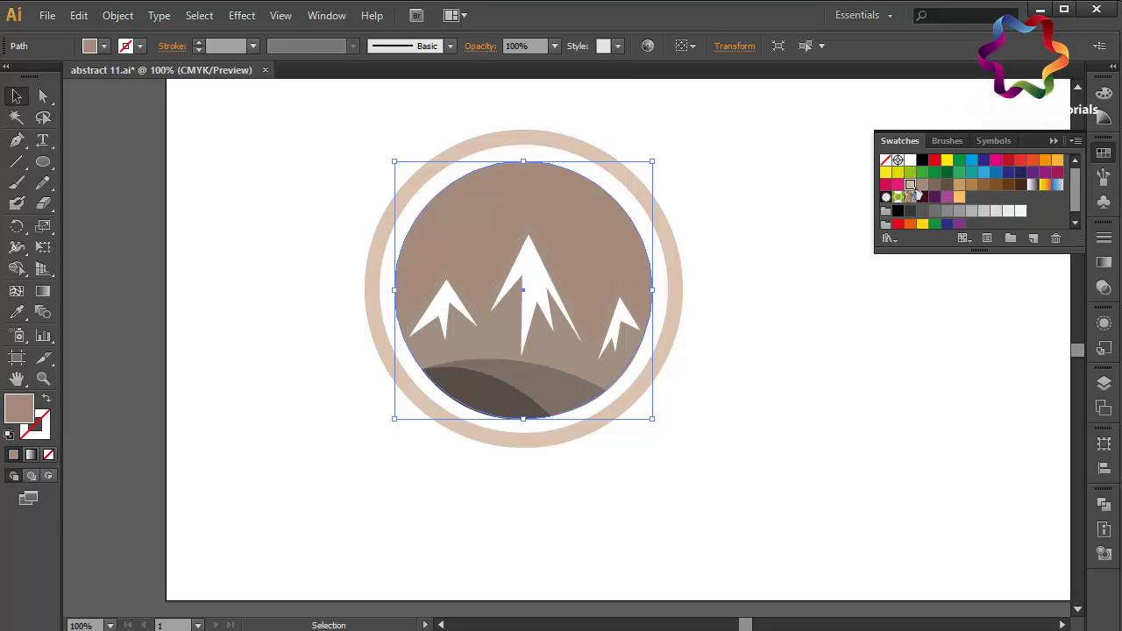
pyautogui.click(910, 186)
# Check the mountain's fill value, then give the sky circle pale peach fill E2C6B3.
pyautogui.click(571, 328)
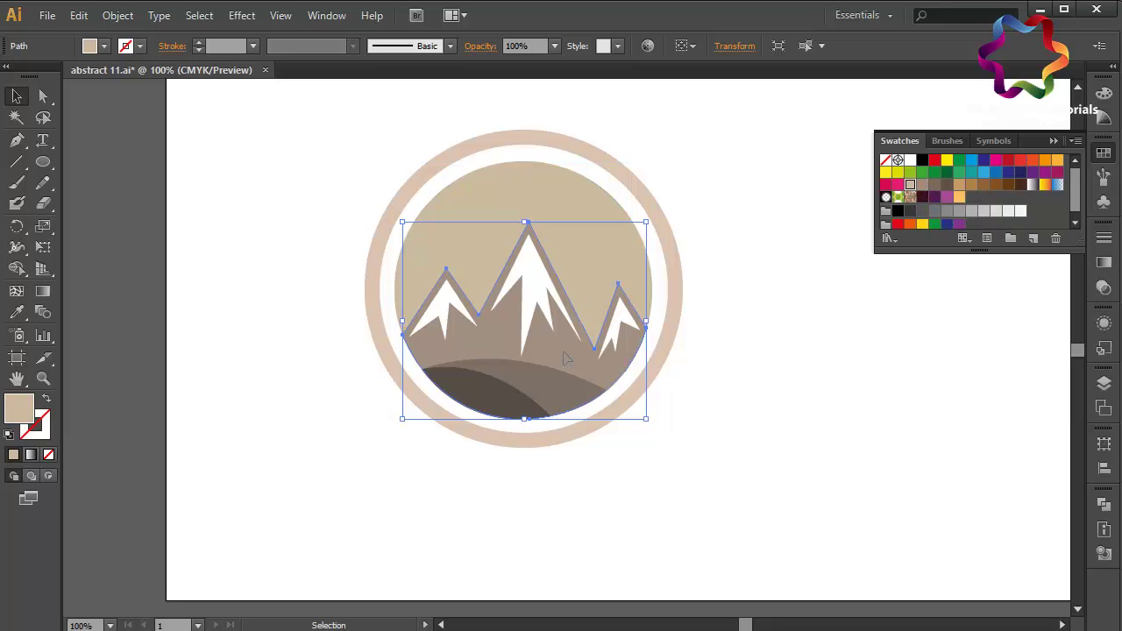
pyautogui.doubleClick(20, 412)
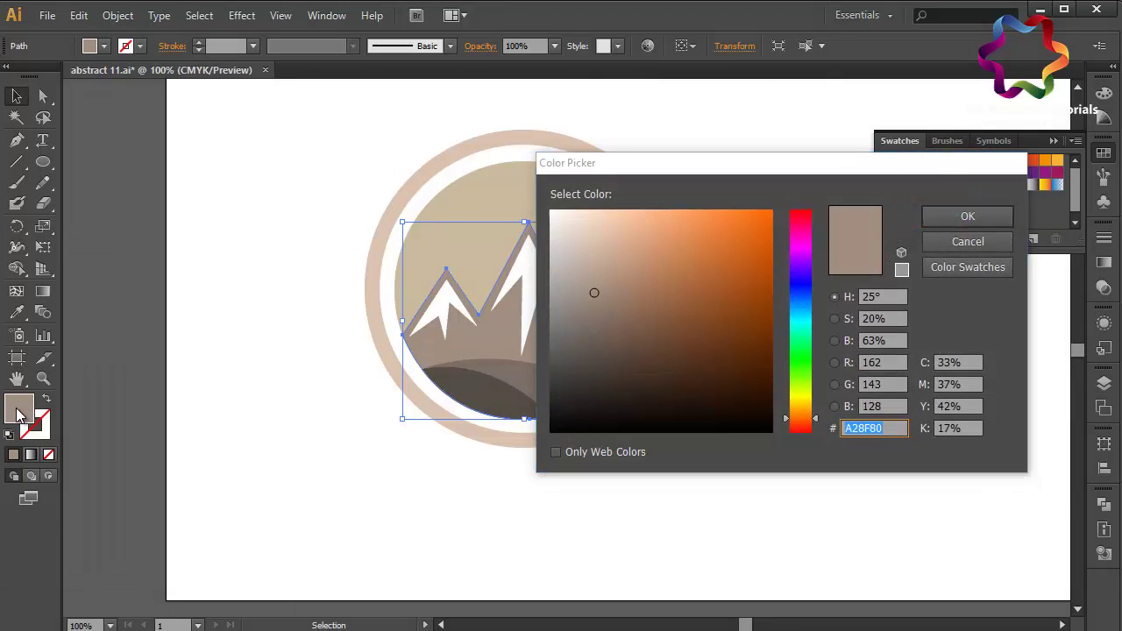
pyautogui.press('Escape')
pyautogui.click(453, 251)
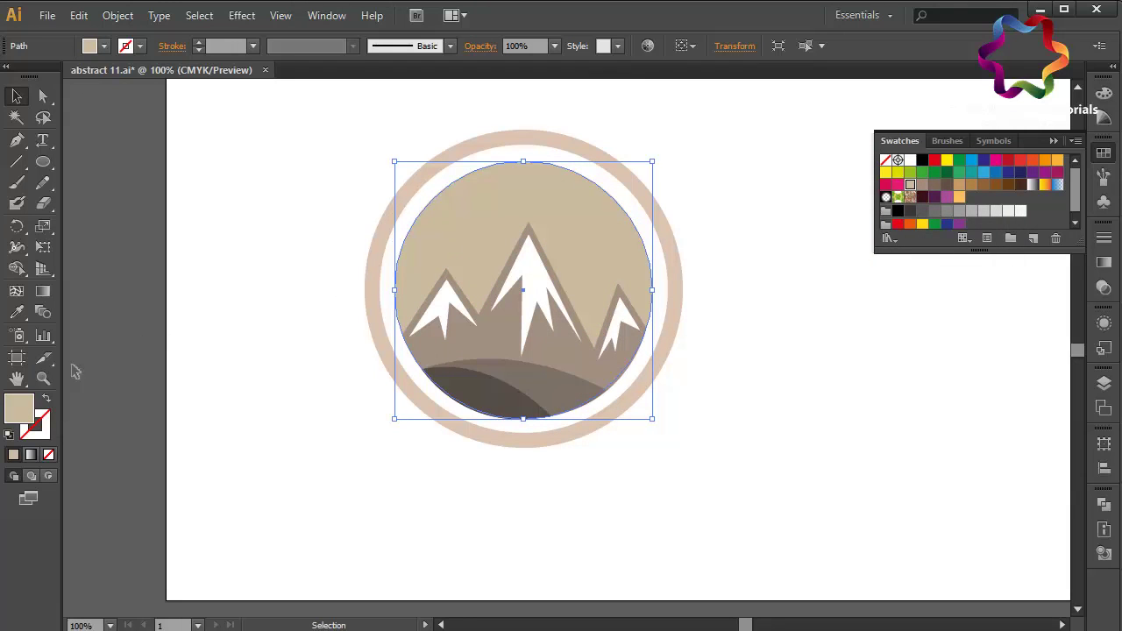
pyautogui.doubleClick(22, 409)
pyautogui.write('A28F80')
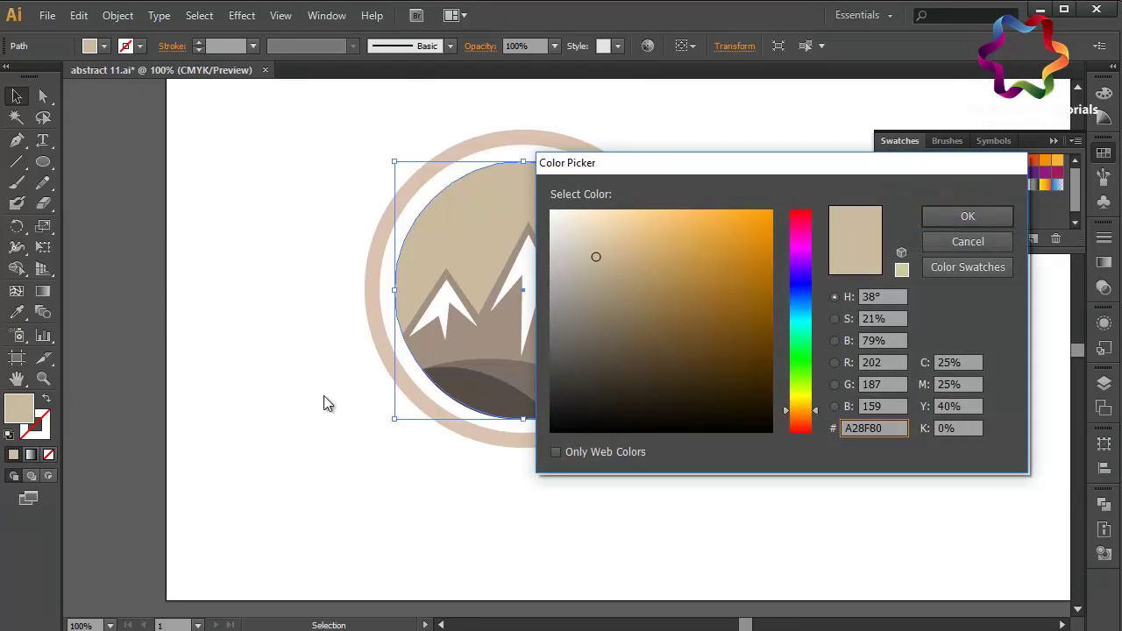
pyautogui.click(880, 319)
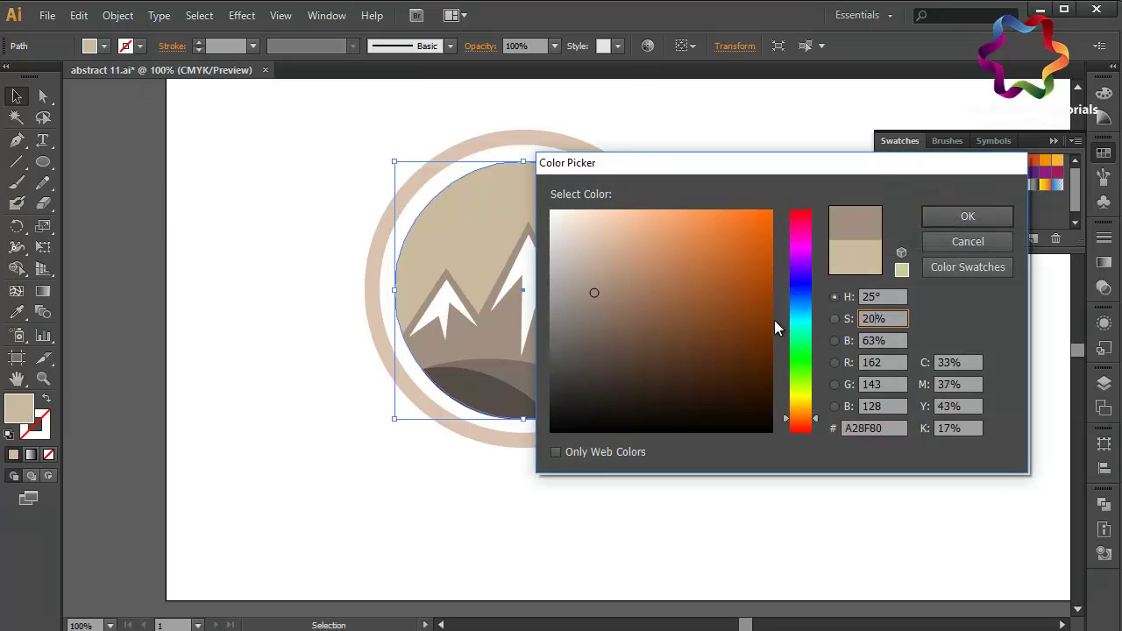
pyautogui.click(597, 232)
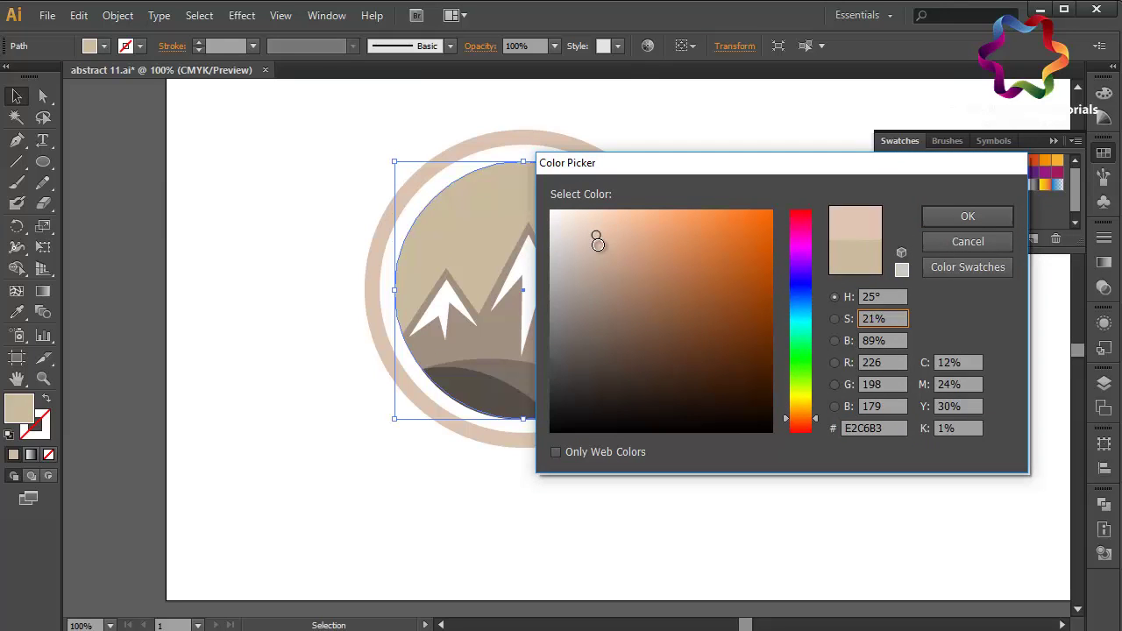
pyautogui.press('Return')
pyautogui.click(757, 289)
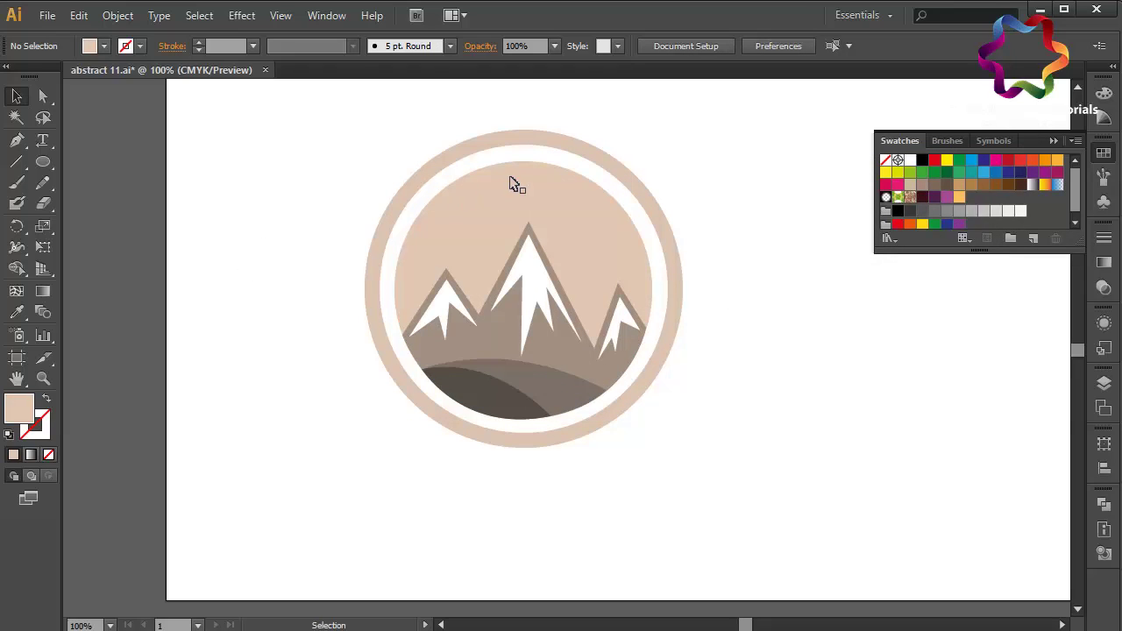
# Apply the grey-brown A28F80 fill to the outer ring.
pyautogui.click(508, 147)
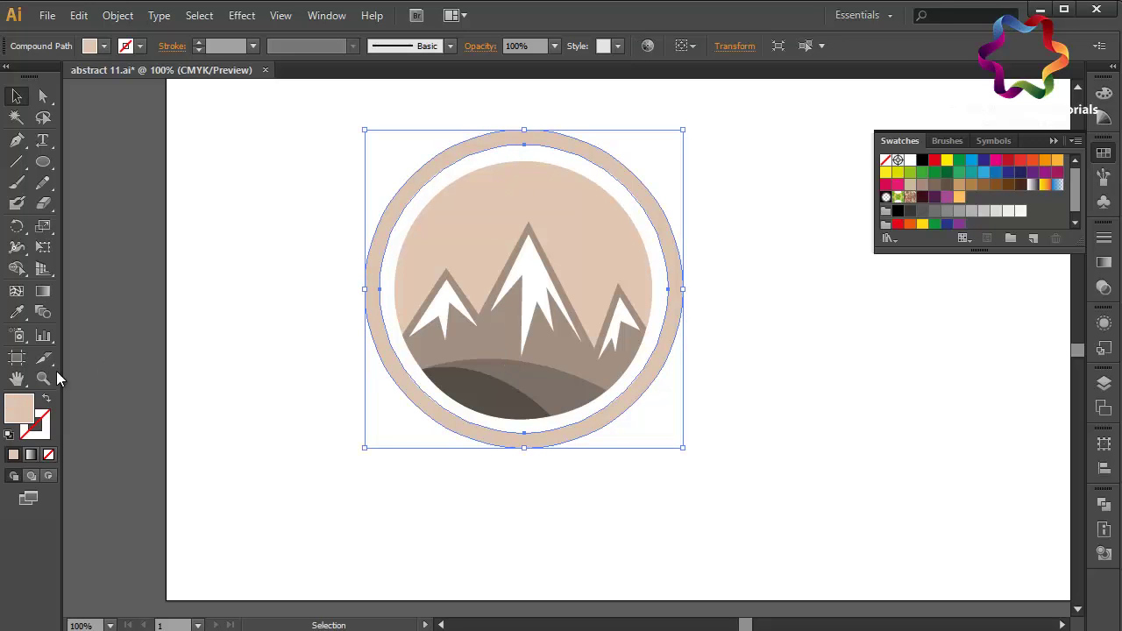
pyautogui.doubleClick(18, 410)
pyautogui.write('A28F80')
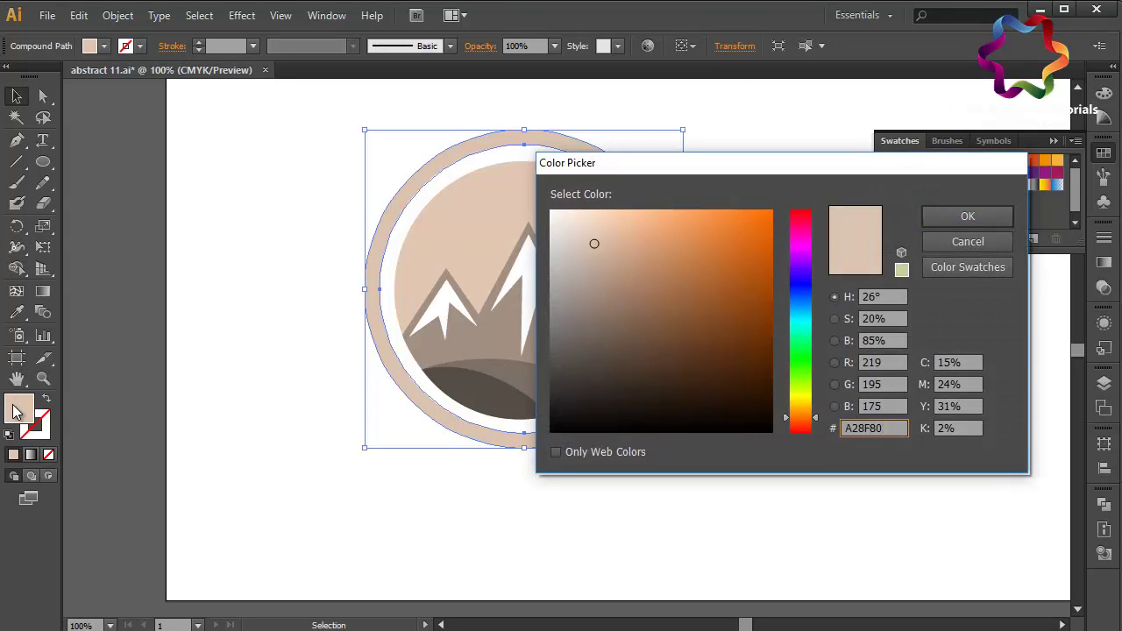
pyautogui.press('Return')
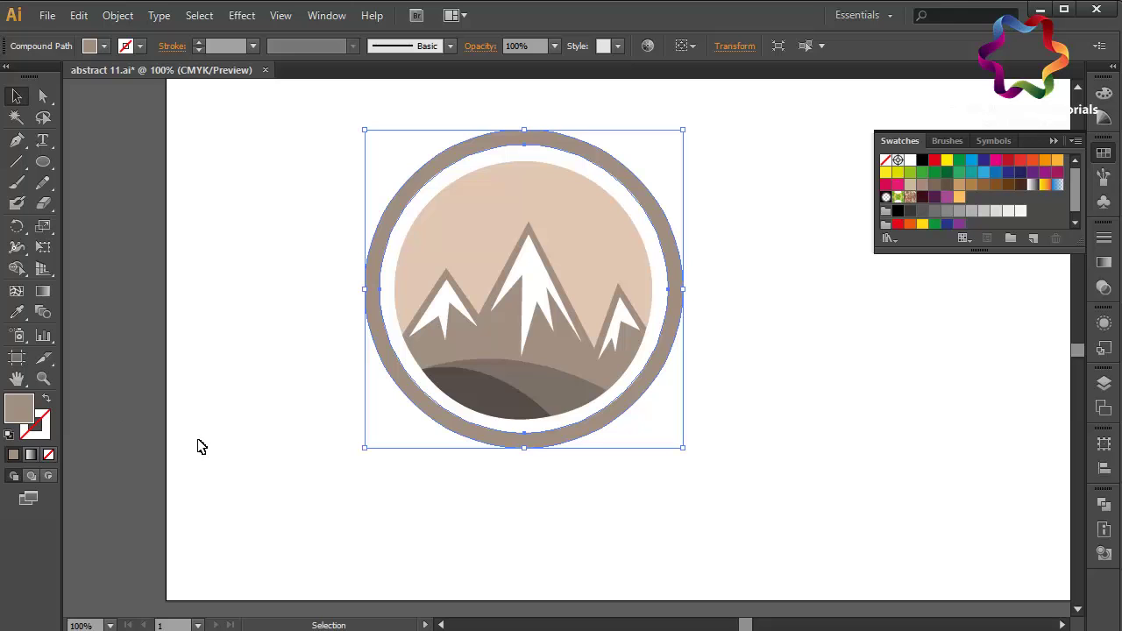
pyautogui.click(200, 447)
# Check the hill's colour and give the outer ring that darker 7C6F66 fill.
pyautogui.click(581, 409)
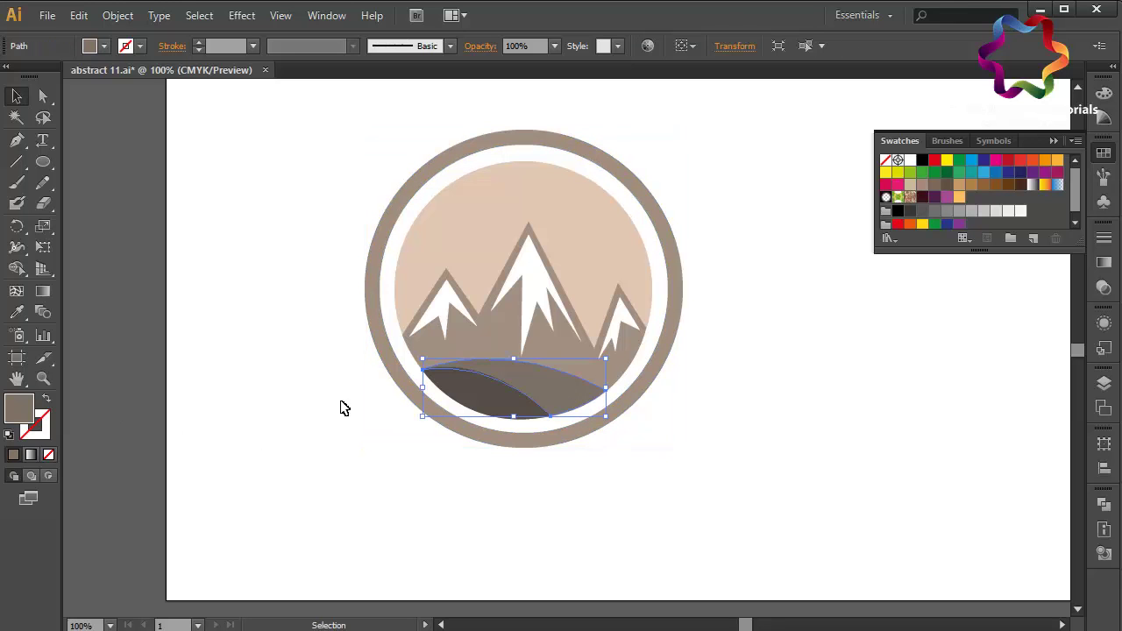
pyautogui.doubleClick(18, 412)
pyautogui.press('Return')
pyautogui.click(395, 388)
pyautogui.doubleClick(22, 412)
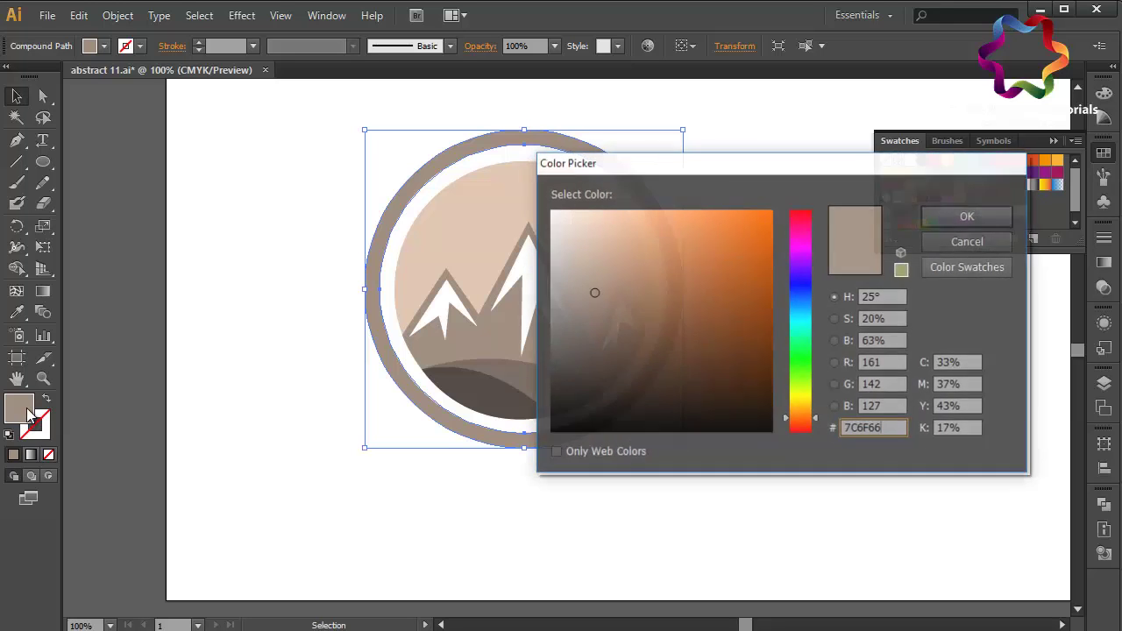
pyautogui.press('Return')
pyautogui.click(335, 499)
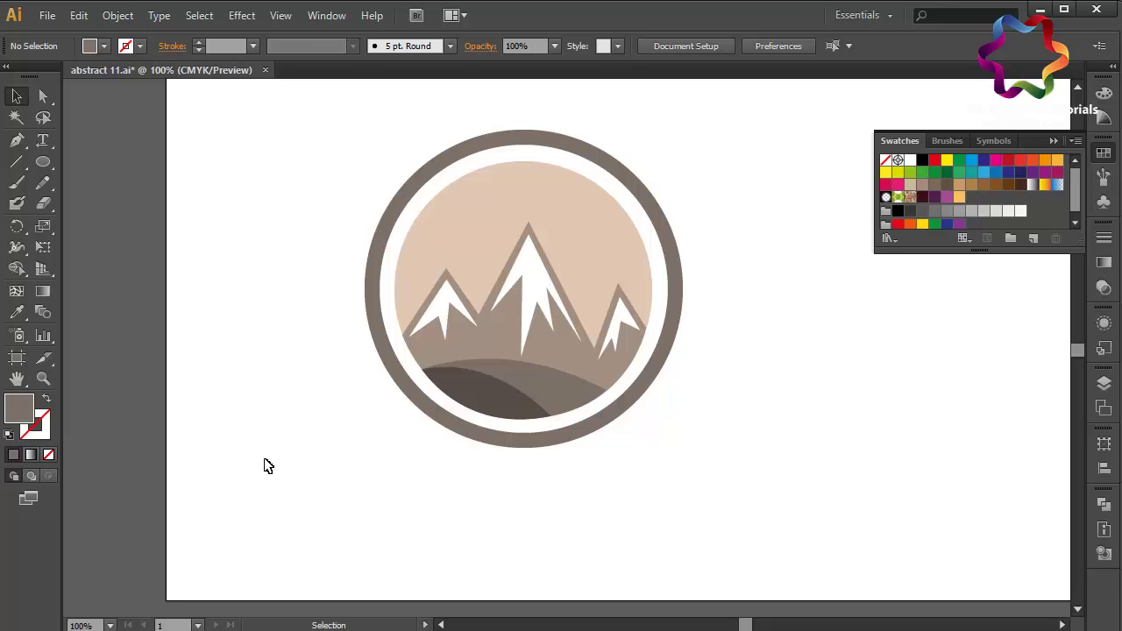
# Marquee-select every part of the badge and group them with Ctrl+G.
pyautogui.moveTo(268, 466); pyautogui.dragTo(701, 118)
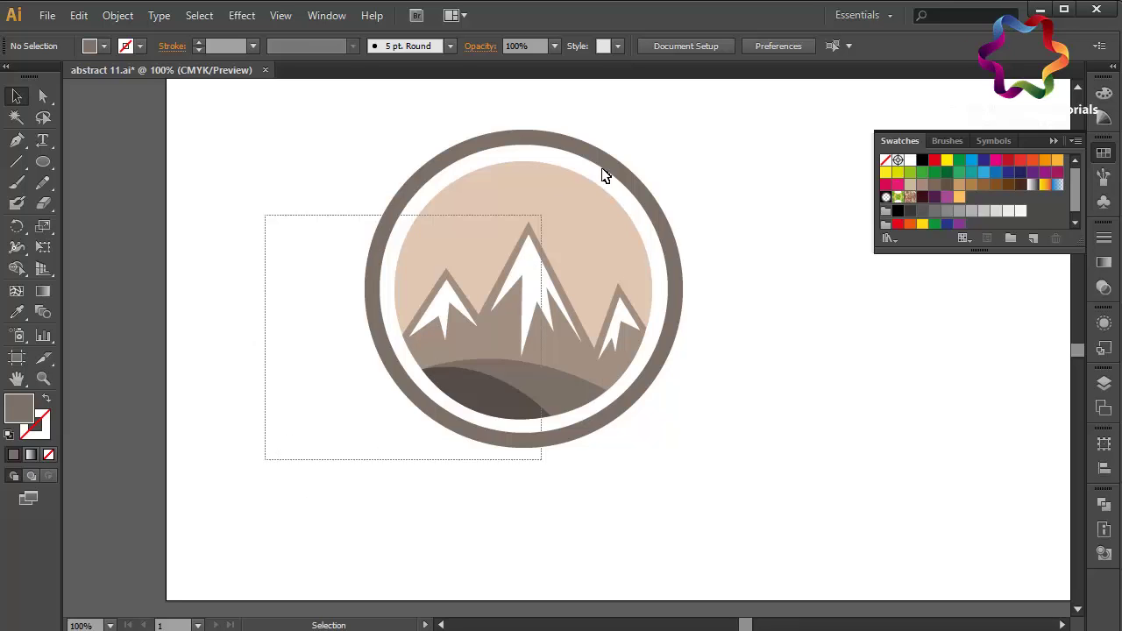
pyautogui.rightClick(703, 125)
pyautogui.click(657, 120)
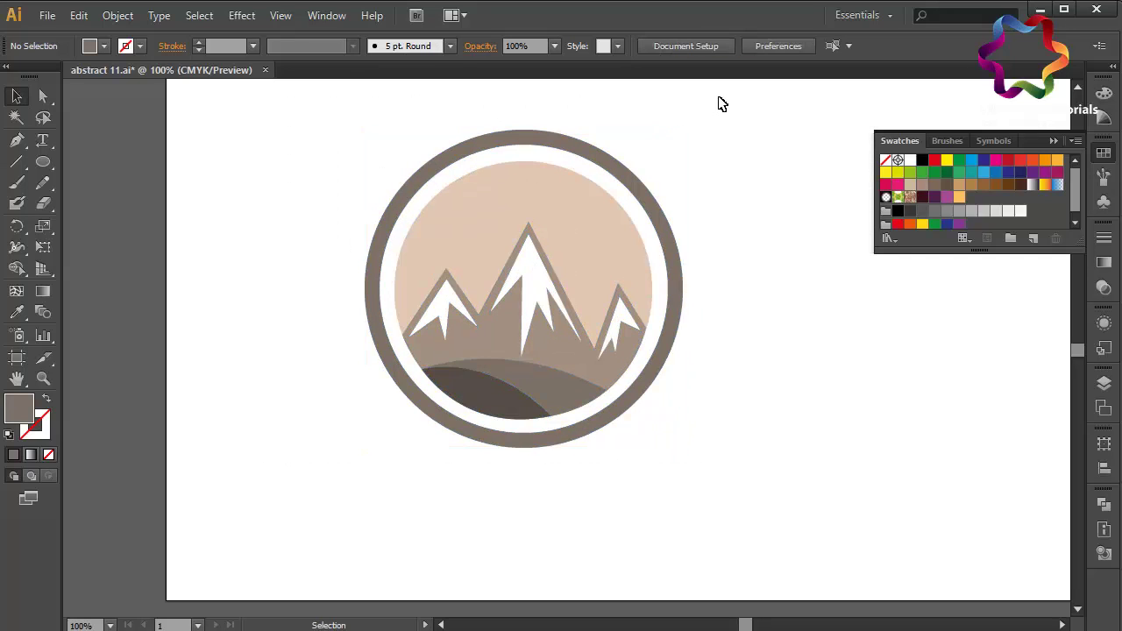
pyautogui.moveTo(719, 103); pyautogui.dragTo(303, 476)
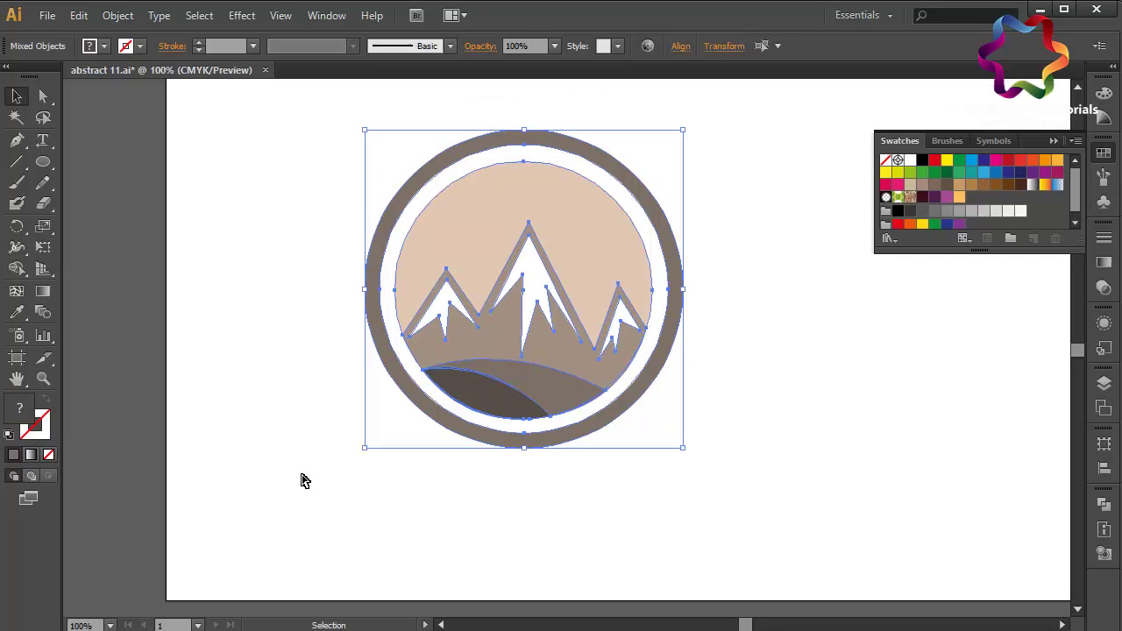
pyautogui.hotkey('ctrl', 'g')
pyautogui.hotkey('ctrl', '0')
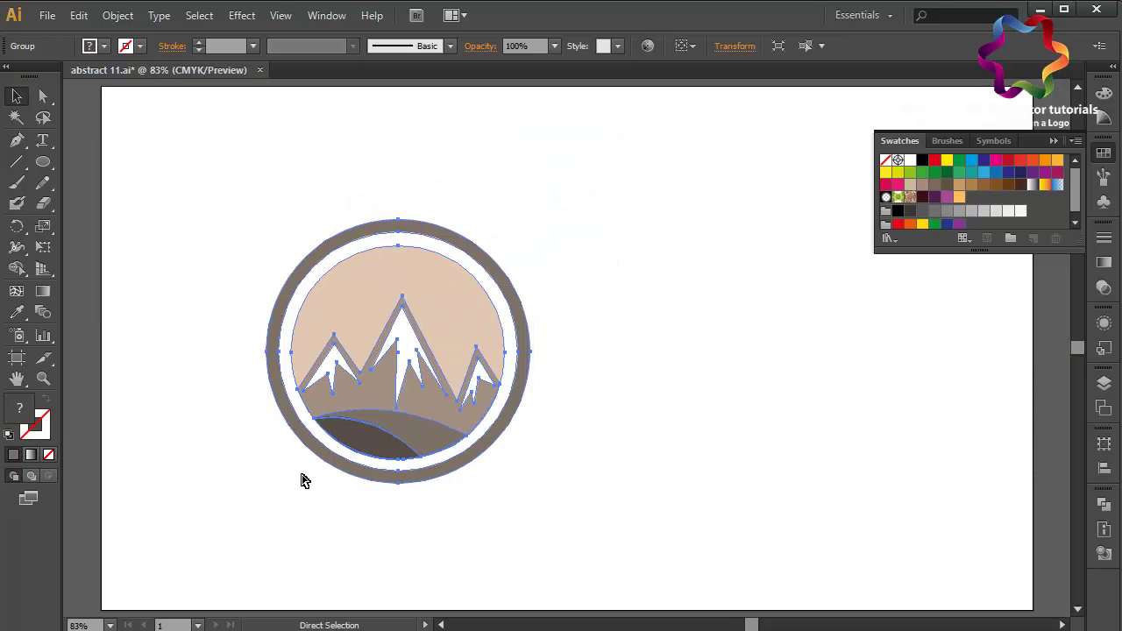
# Scale the grouped logo up proportionally and nudge it right on the artboard.
pyautogui.hotkey('ctrl', '-')
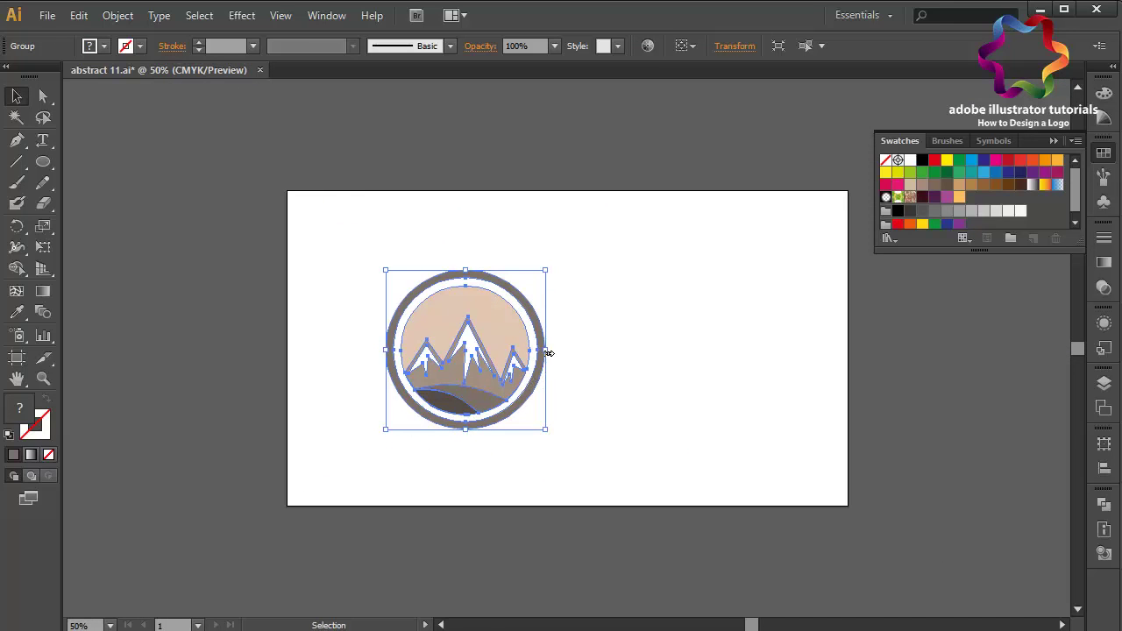
pyautogui.moveTo(548, 352); pyautogui.dragTo(631, 357)
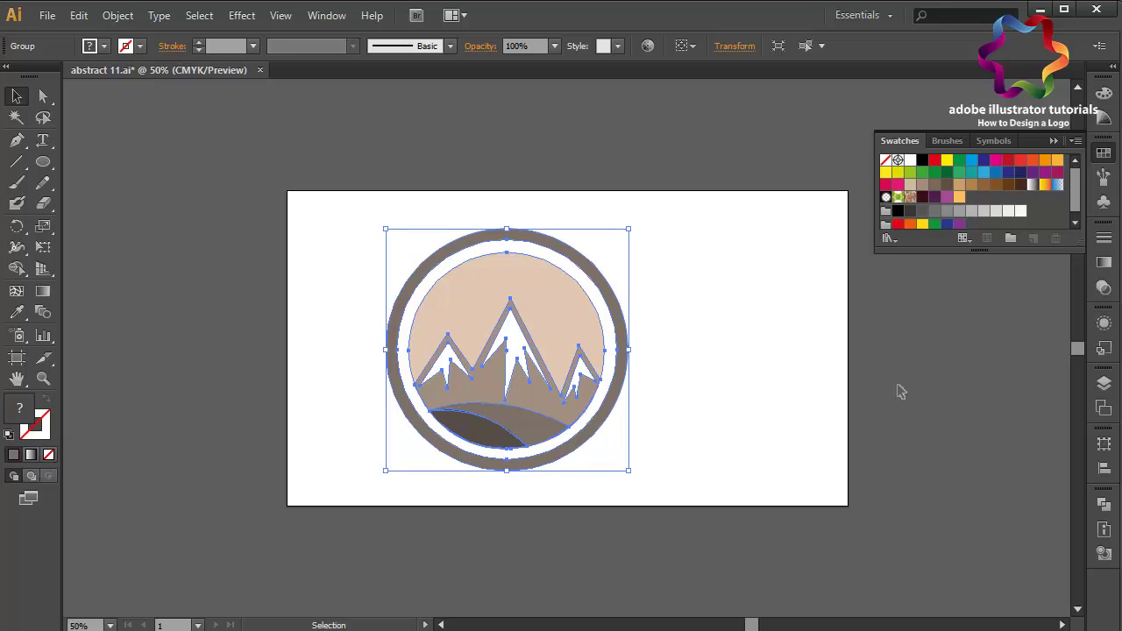
pyautogui.press('Right')
pyautogui.press('Right')
pyautogui.press('Right')
pyautogui.press('Right')
pyautogui.press('Right')
pyautogui.press('Right')
pyautogui.press('Right')
pyautogui.press('Right')
pyautogui.press('Right')
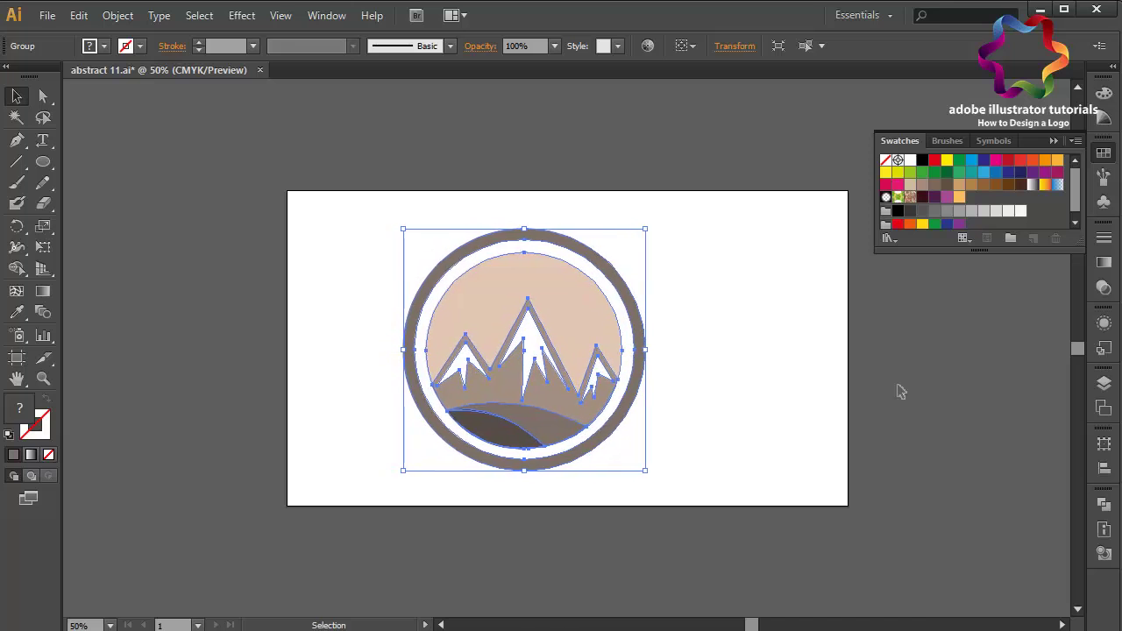
pyautogui.press('Right')
pyautogui.press('Right')
pyautogui.press('Right')
pyautogui.press('Right')
pyautogui.press('Right')
pyautogui.press('Right')
pyautogui.press('Right')
pyautogui.press('Right')
pyautogui.press('Right')
pyautogui.press('Right')
pyautogui.press('Right')
pyautogui.press('Right')
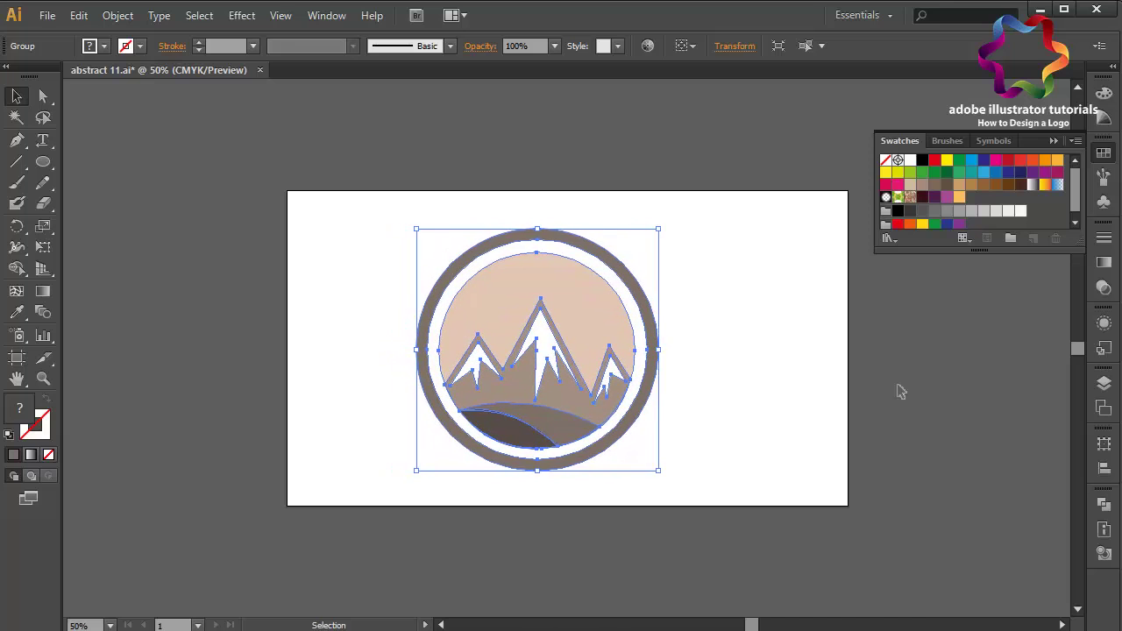
pyautogui.hotkey('ctrl', '-')
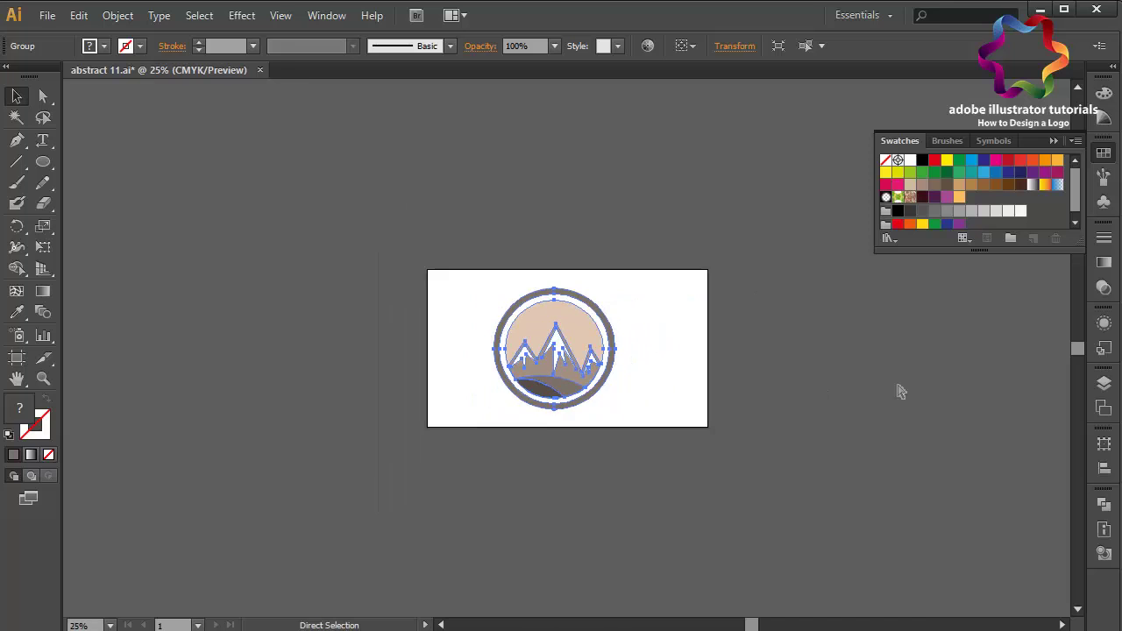
pyautogui.press('v')
pyautogui.press('Right')
pyautogui.press('Right')
pyautogui.press('Right')
pyautogui.press('Right')
pyautogui.press('Right')
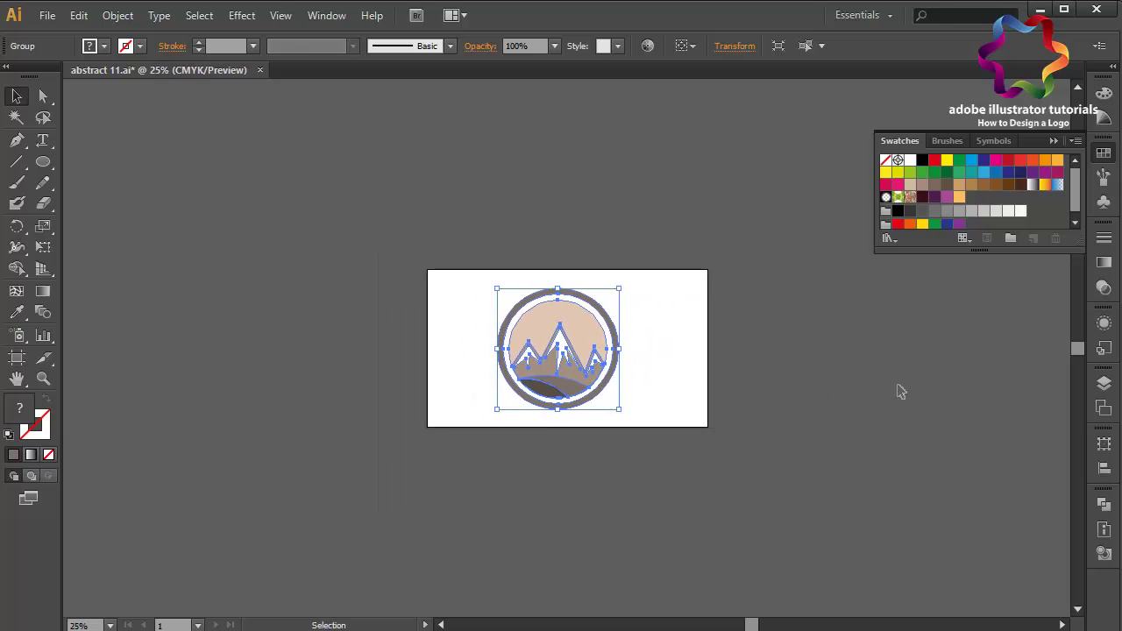
pyautogui.press('Right')
pyautogui.press('Right')
pyautogui.press('Right')
pyautogui.press('Right')
pyautogui.press('Right')
pyautogui.press('Right')
pyautogui.press('Right')
pyautogui.press('Right')
pyautogui.press('Right')
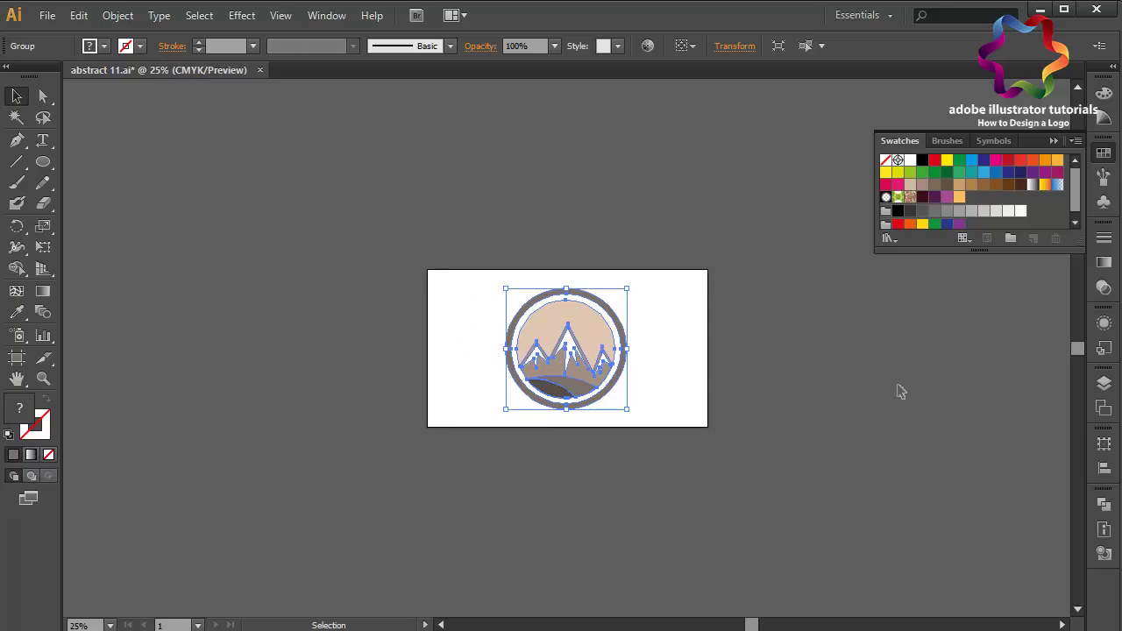